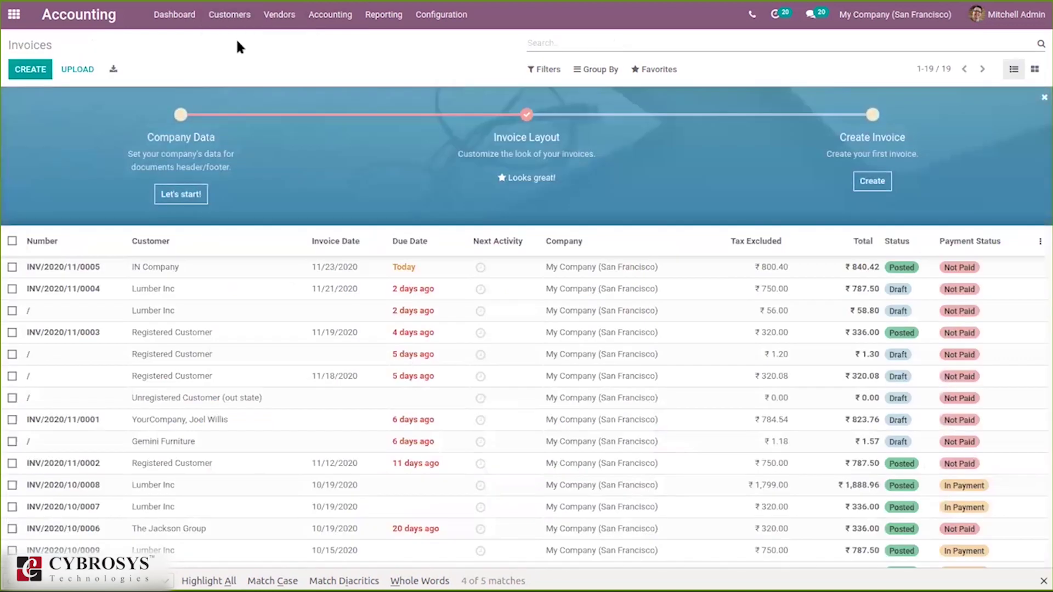
# - Create a new customer invoice for Lumber Inc with the GST treatment set to Consumer
pyautogui.click(29, 70)
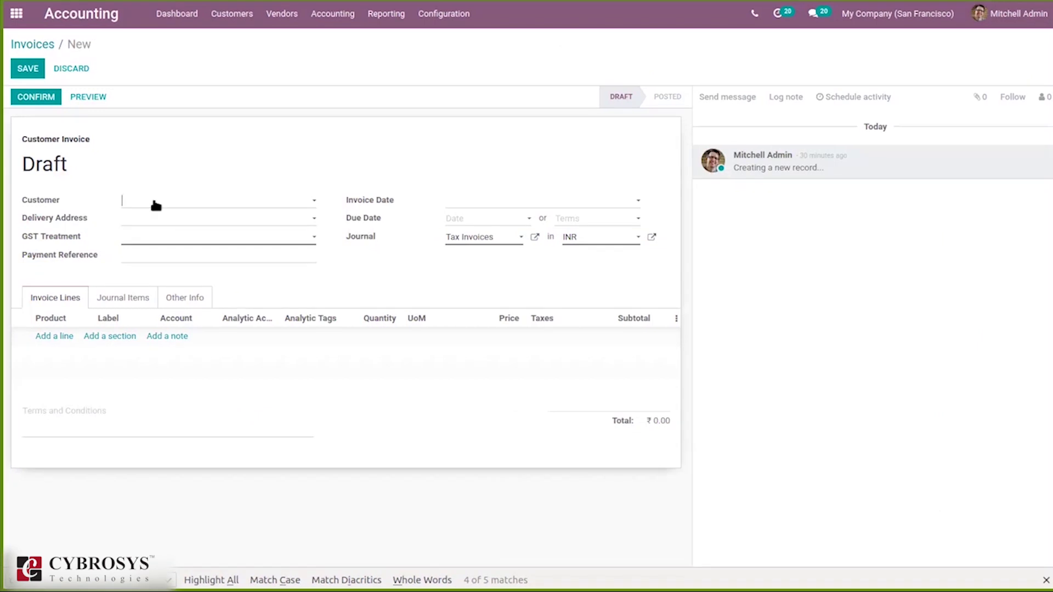
pyautogui.click(154, 206)
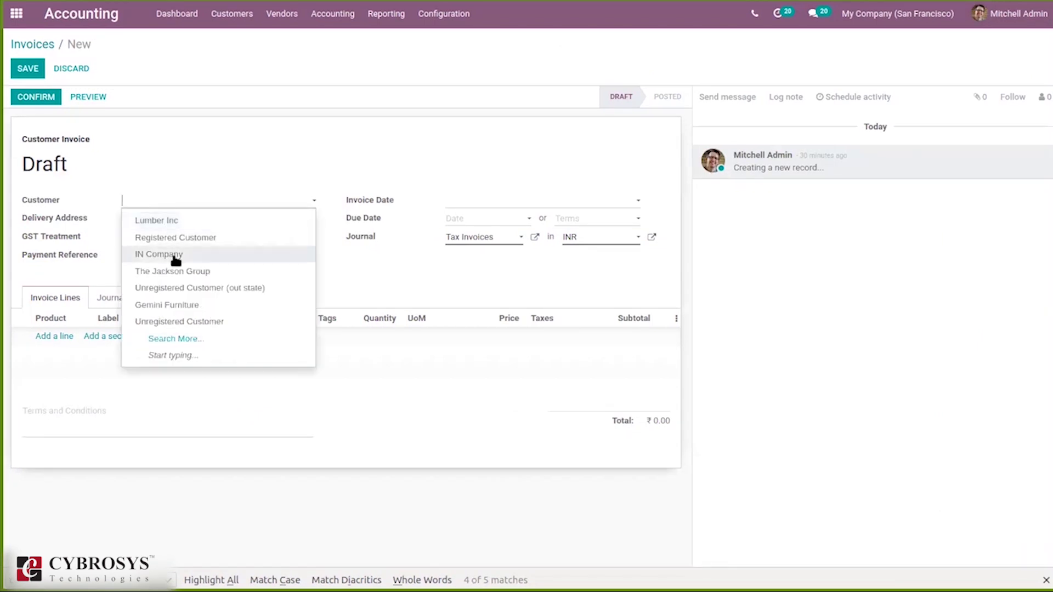
pyautogui.click(164, 220)
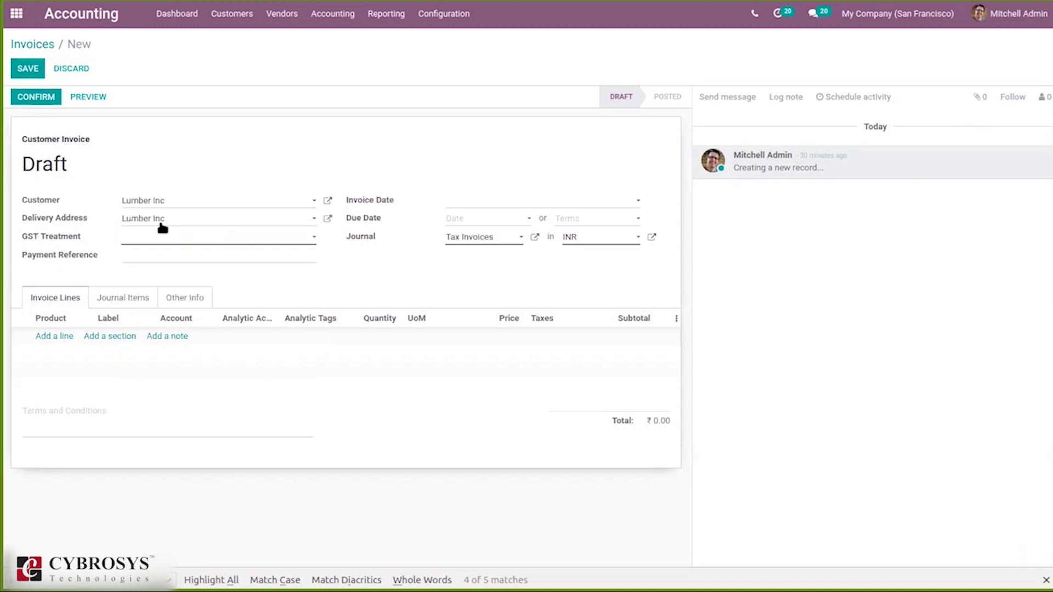
pyautogui.click(147, 242)
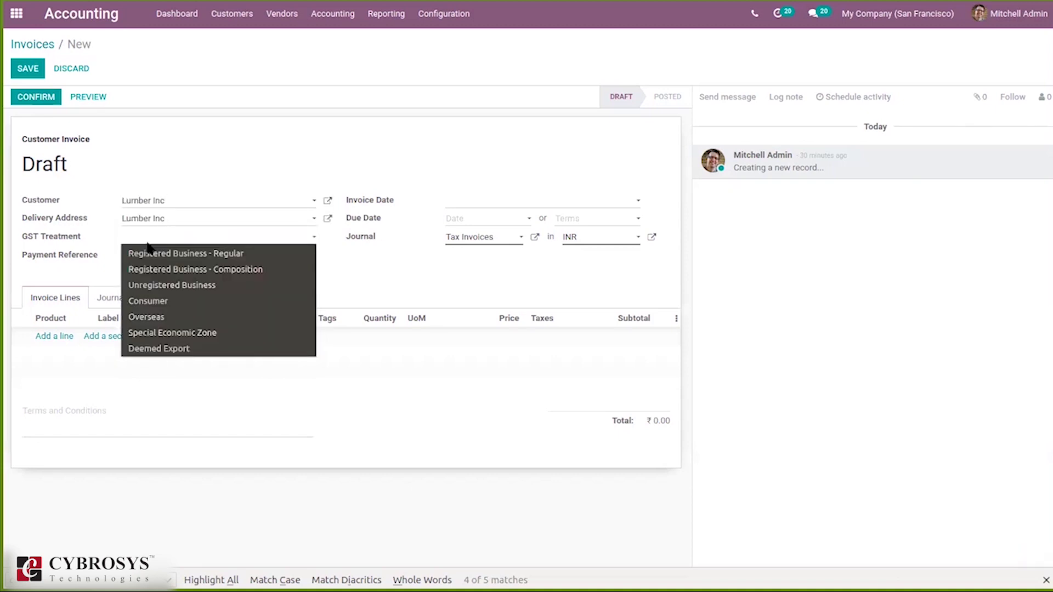
pyautogui.click(156, 299)
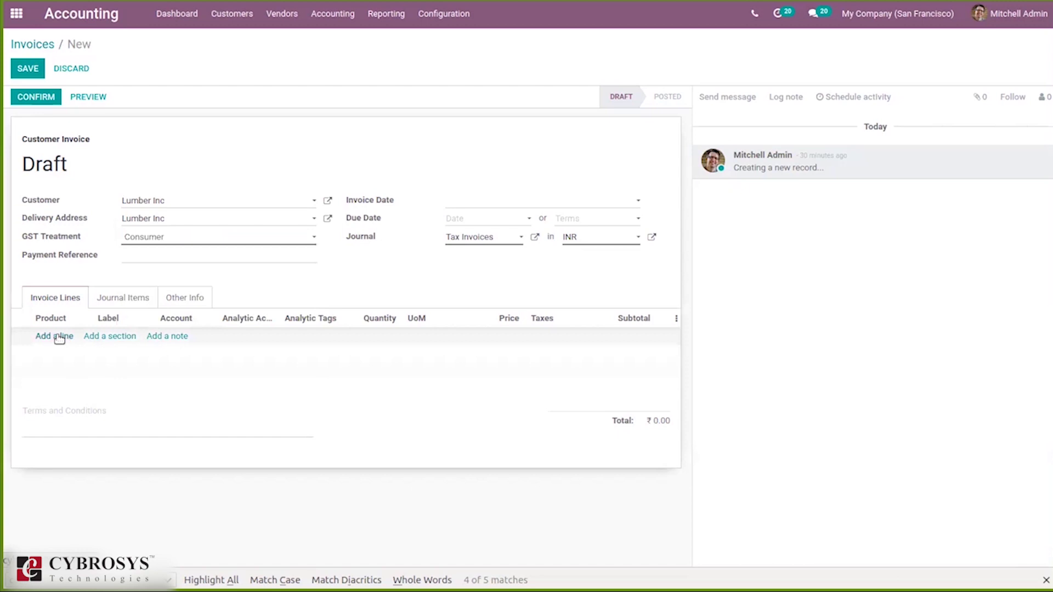
# - Add the product Large Cabinet as an invoice line and save the draft invoice
pyautogui.click(56, 335)
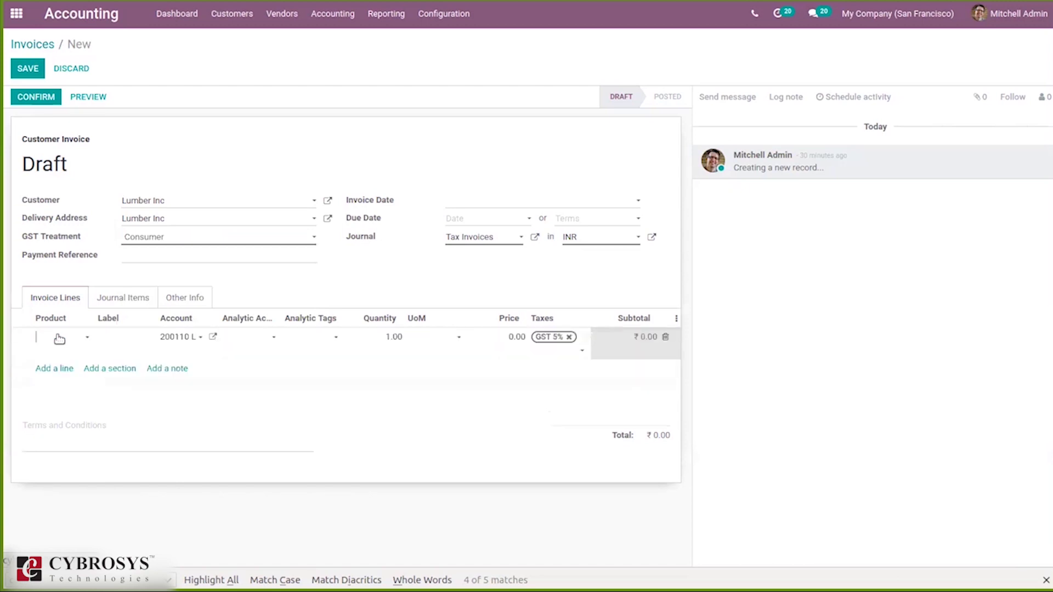
pyautogui.write('lar')
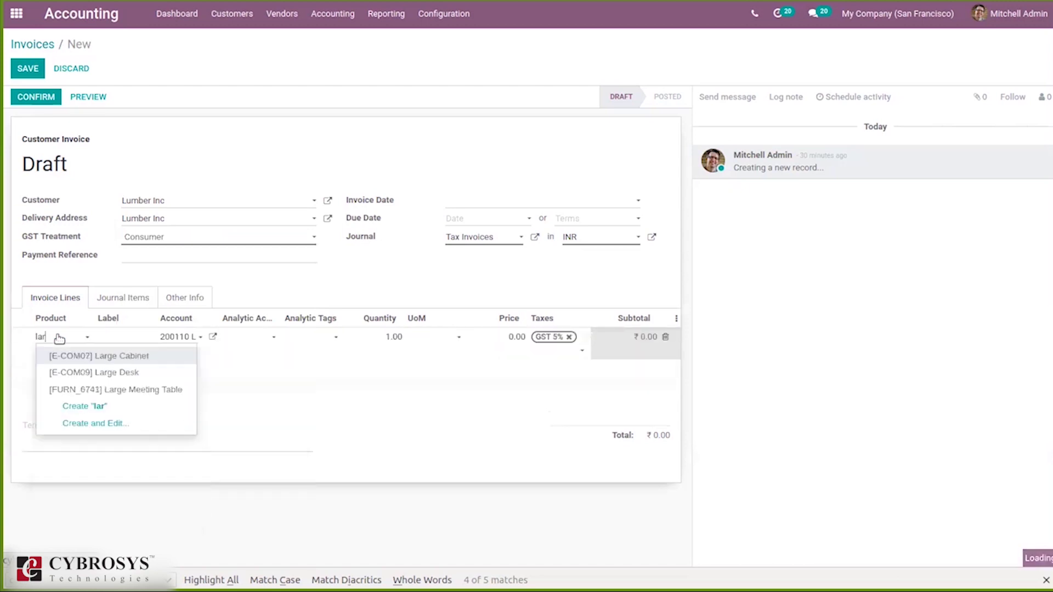
pyautogui.click(95, 360)
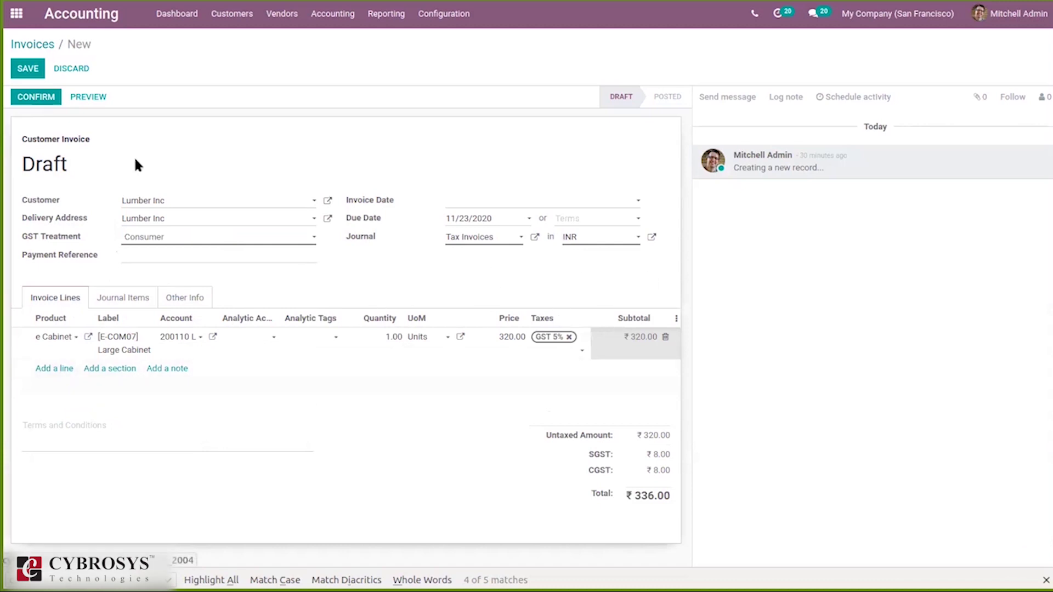
pyautogui.click(35, 68)
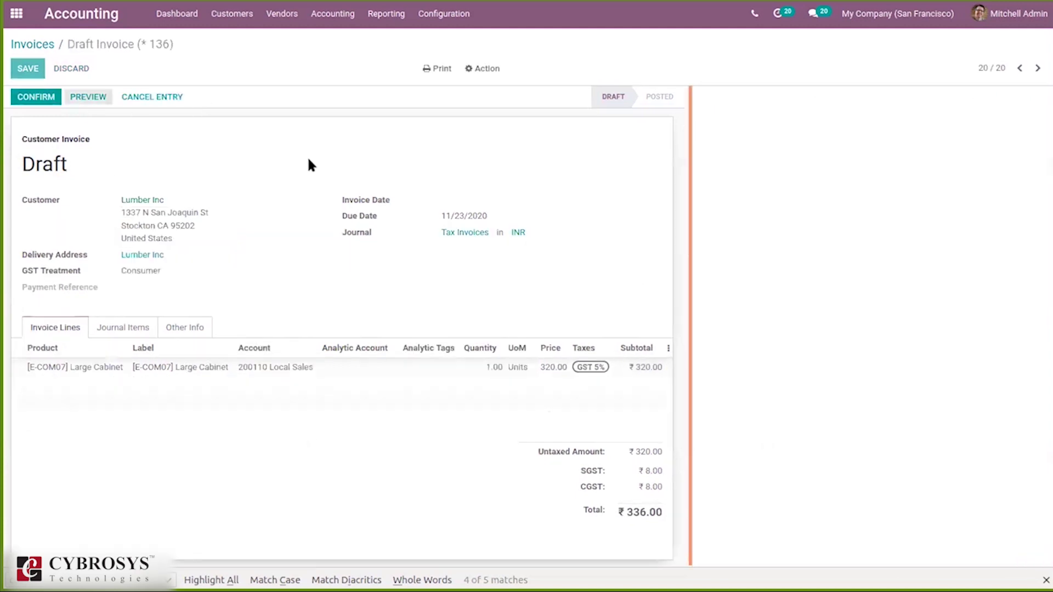
# - Review the draft invoice's journal items and other info, and confirm the invoice
pyautogui.click(112, 329)
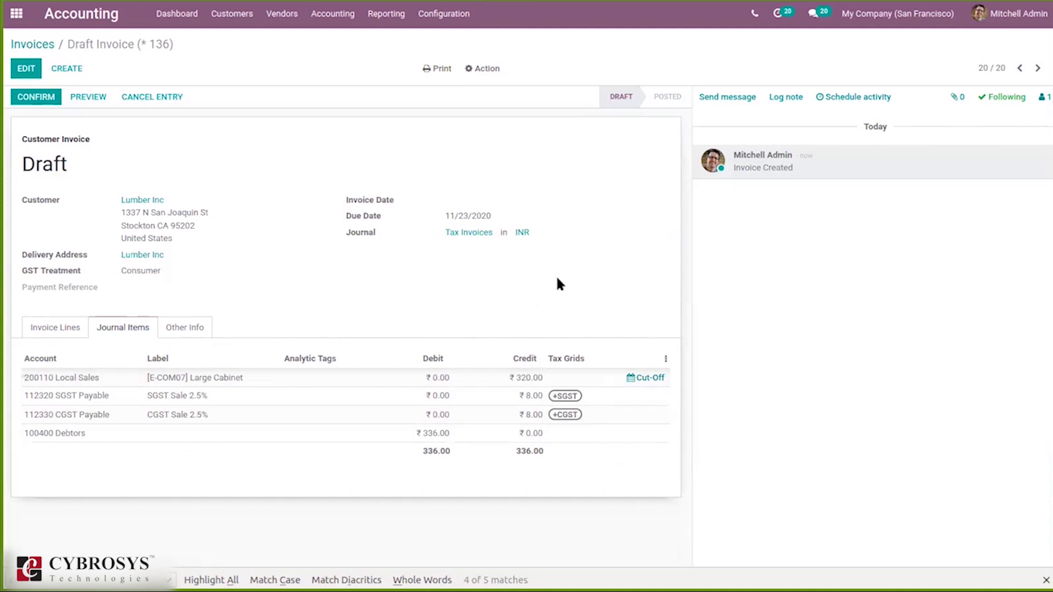
pyautogui.click(204, 329)
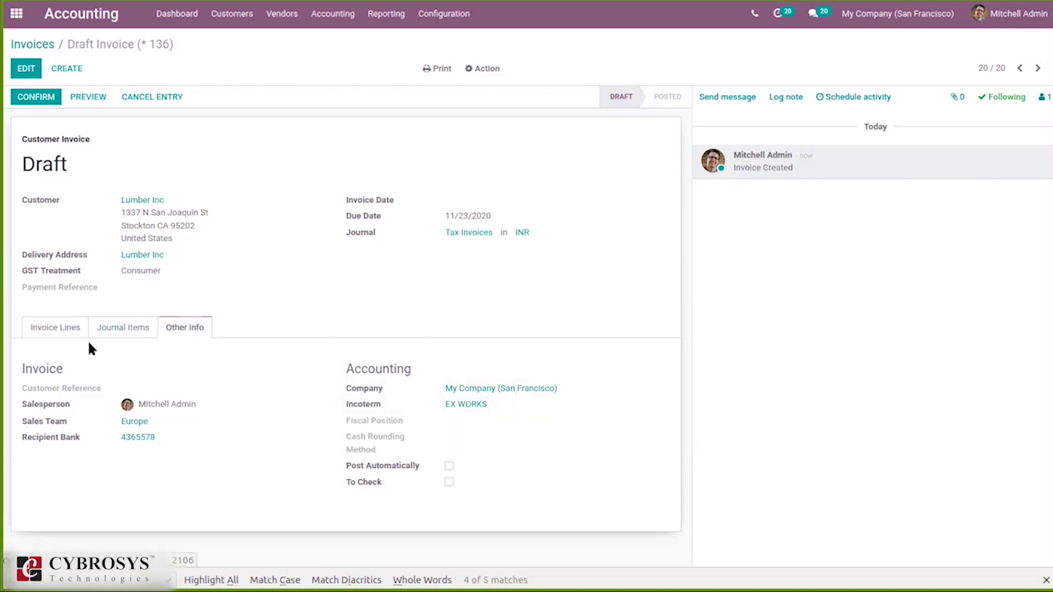
pyautogui.click(113, 324)
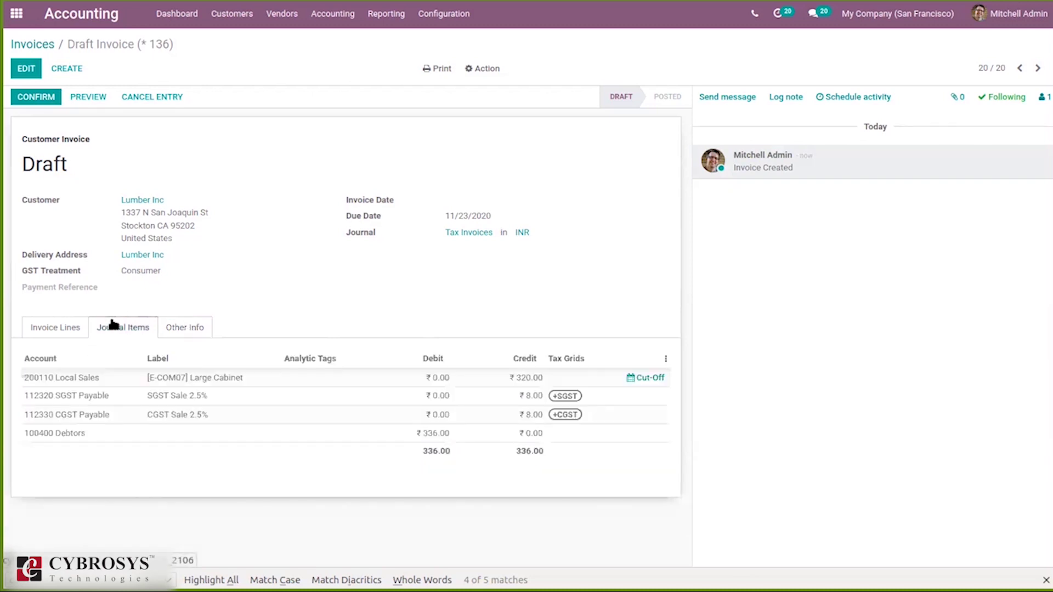
pyautogui.click(74, 329)
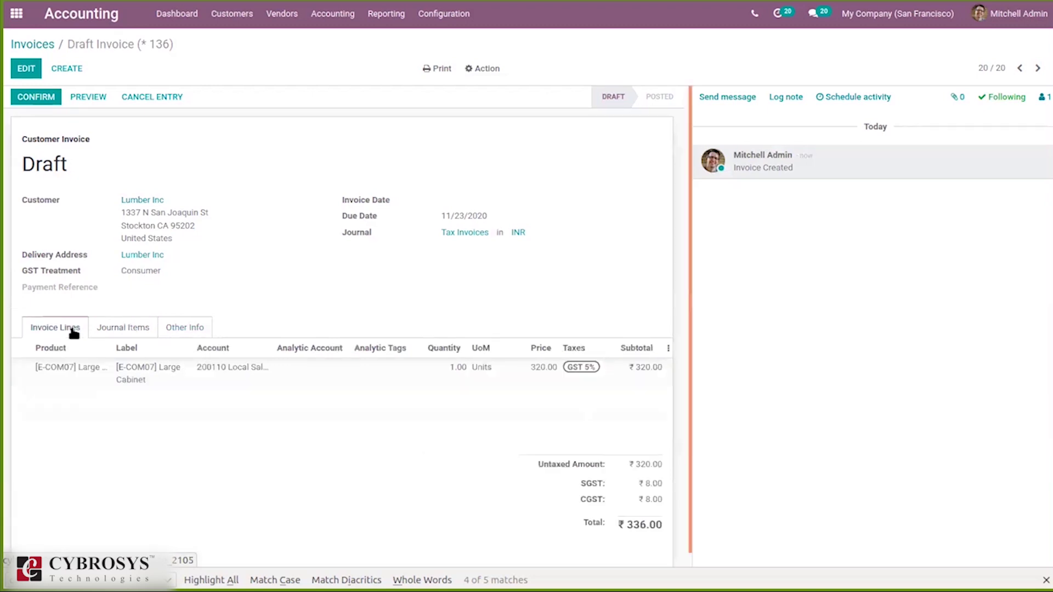
pyautogui.click(36, 98)
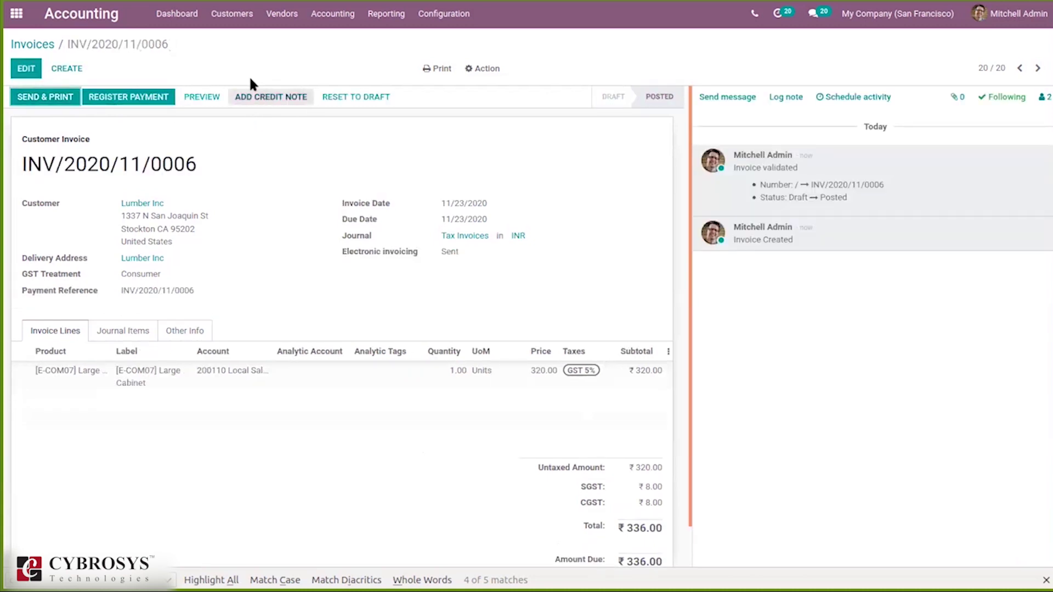
pyautogui.click(53, 99)
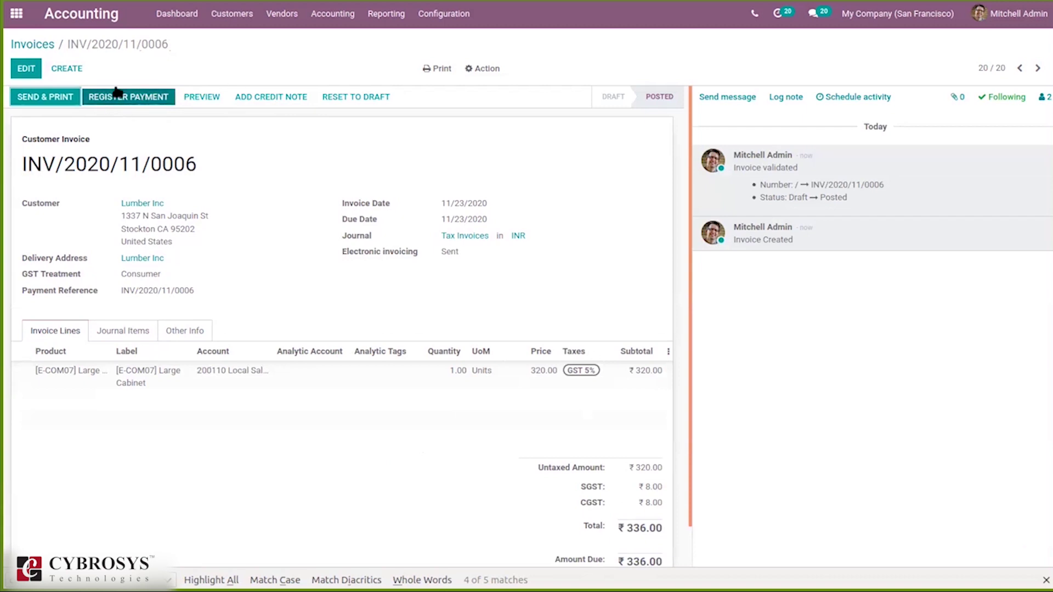
# - Create a partial refund credit note for the posted invoice with the reason "Mistake in invoice"
pyautogui.click(264, 96)
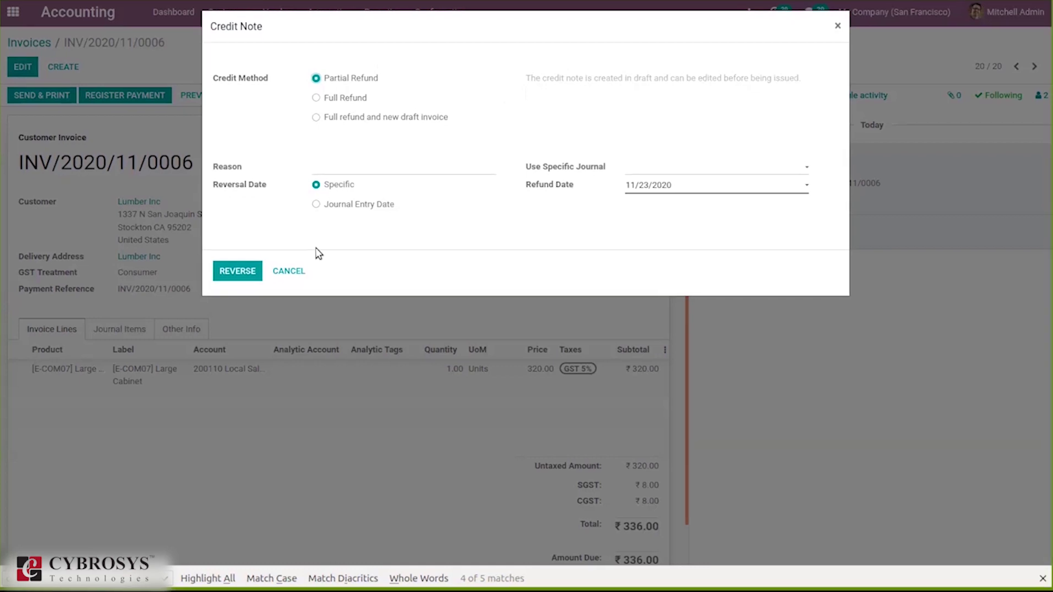
pyautogui.click(329, 167)
pyautogui.write('Mistake in invoice')
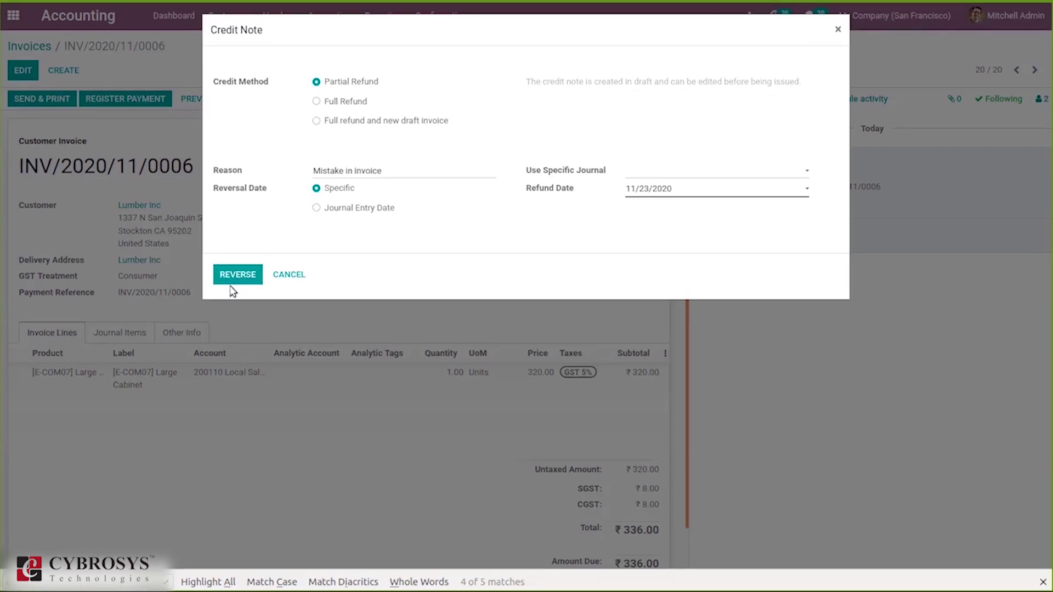
pyautogui.click(229, 281)
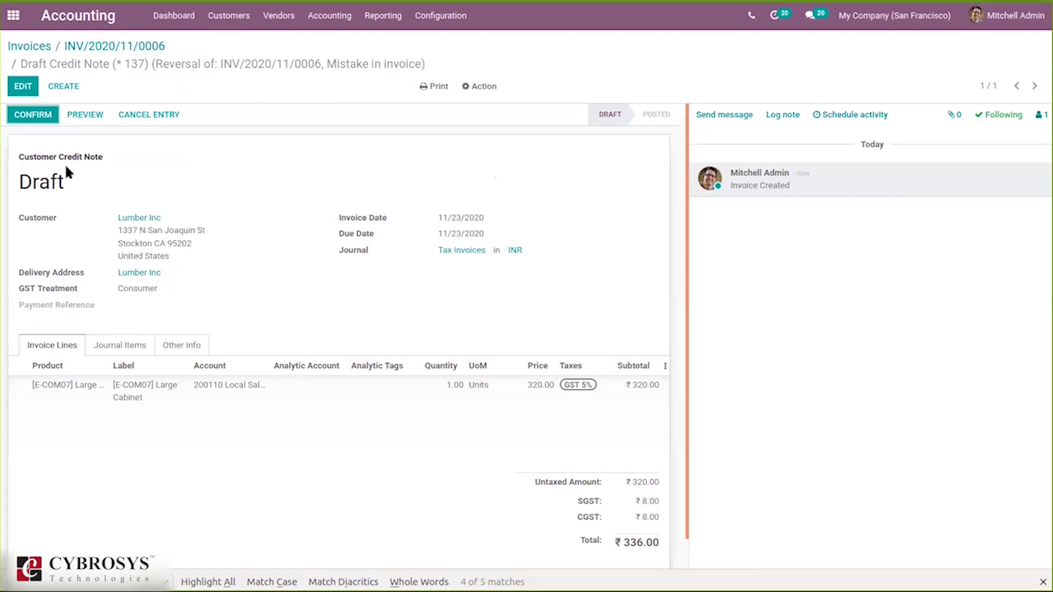
# - Edit the draft credit note and set the Large Cabinet line's price to 250
pyautogui.click(11, 92)
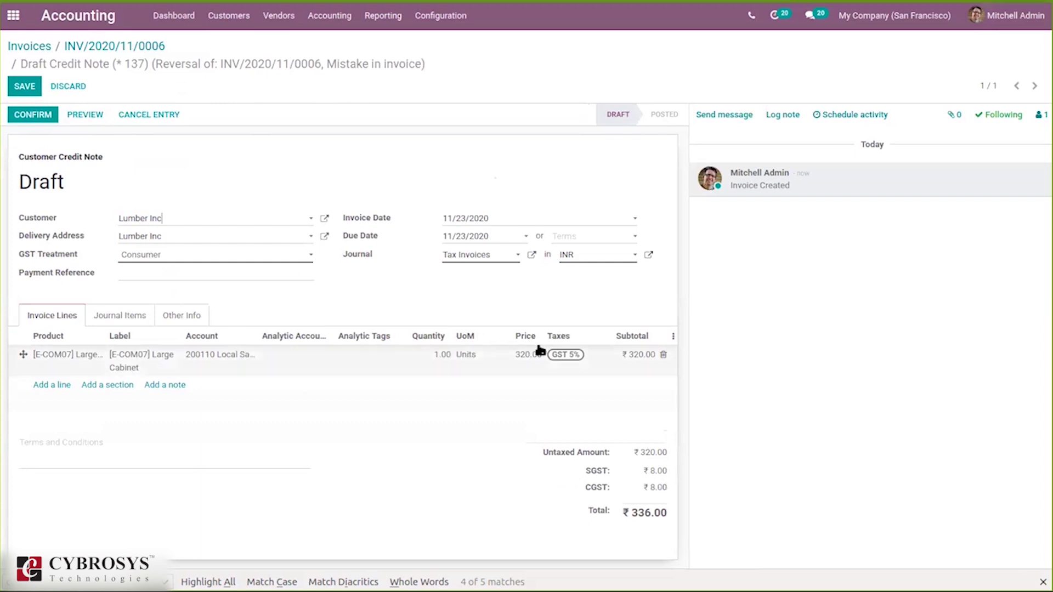
pyautogui.click(529, 355)
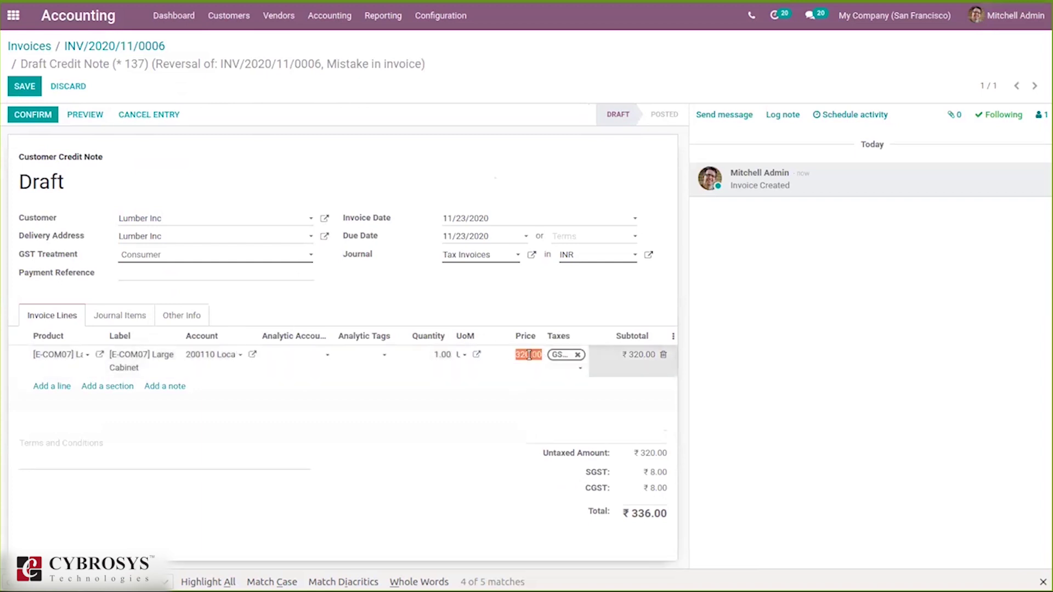
pyautogui.press('BackSpace')
pyautogui.write('50')
pyautogui.click(235, 142)
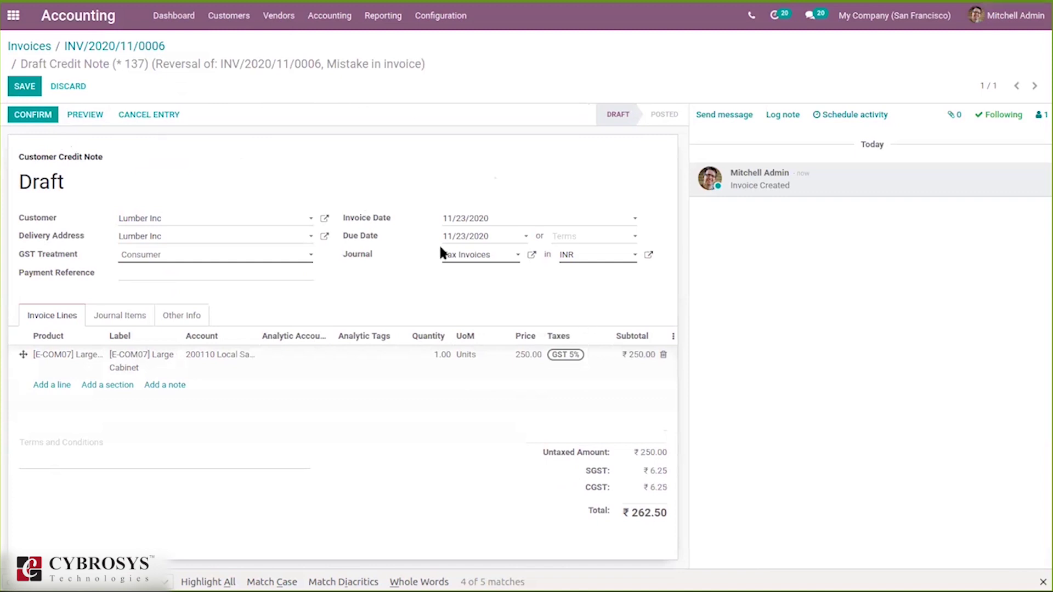
# - Change the Large Cabinet line's price on the draft credit note to 150
pyautogui.click(525, 354)
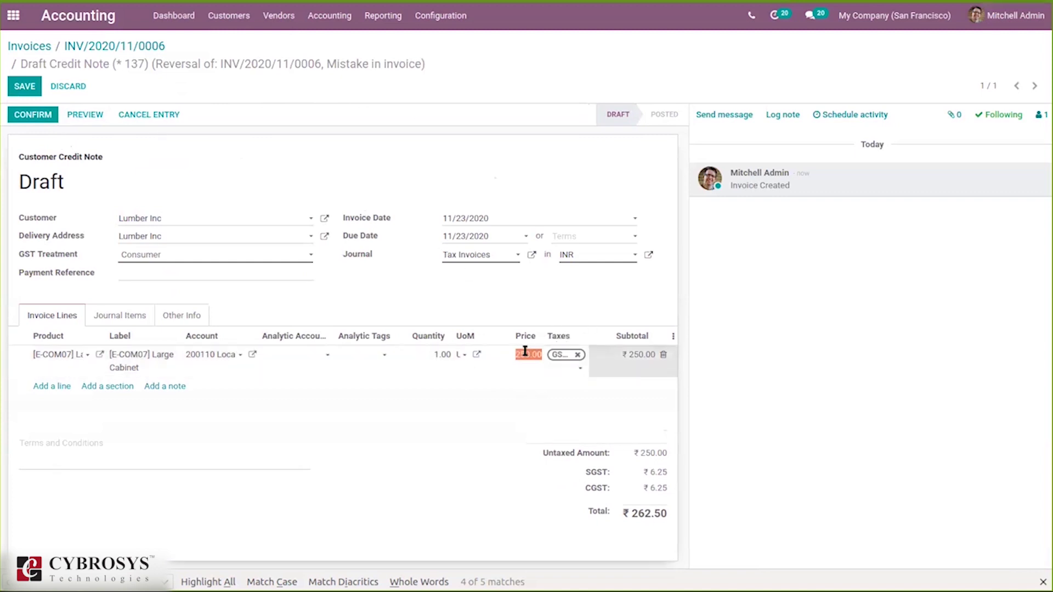
pyautogui.press('BackSpace')
pyautogui.click(210, 167)
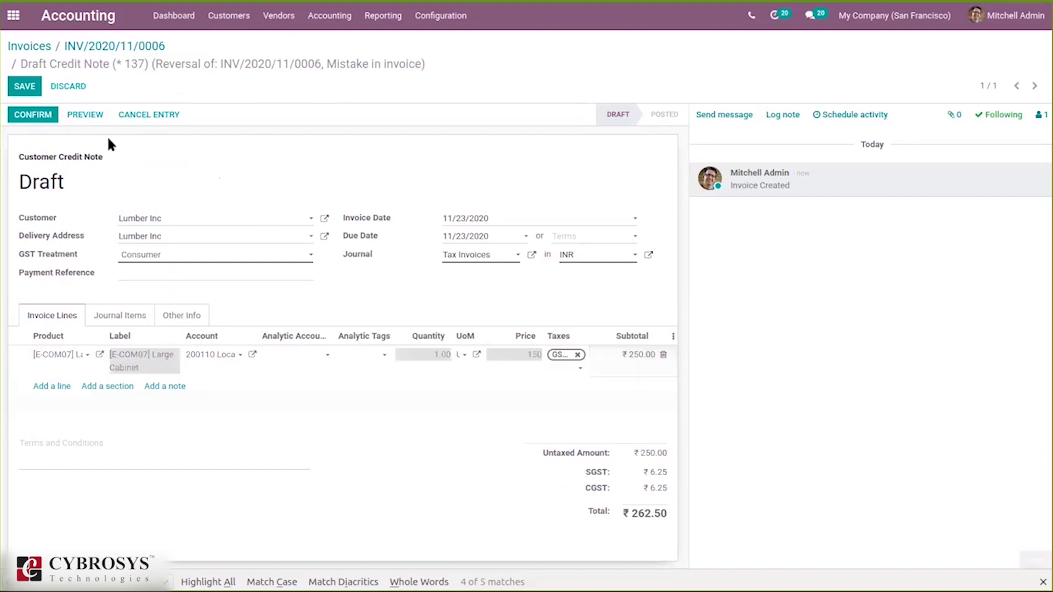
# - Confirm the credit note and register its payment with the default payment details
pyautogui.click(35, 118)
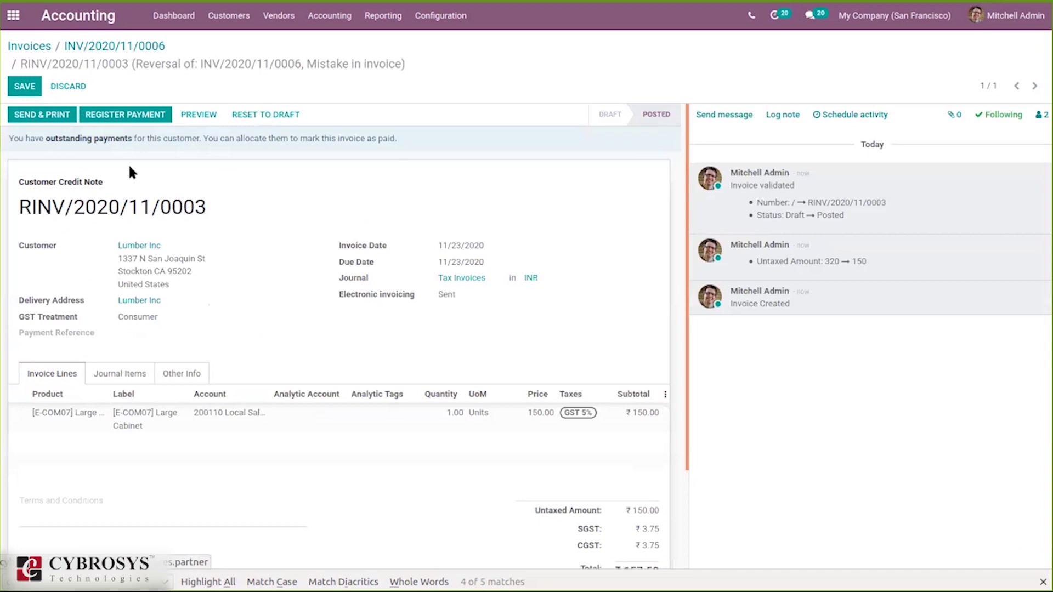
pyautogui.click(103, 122)
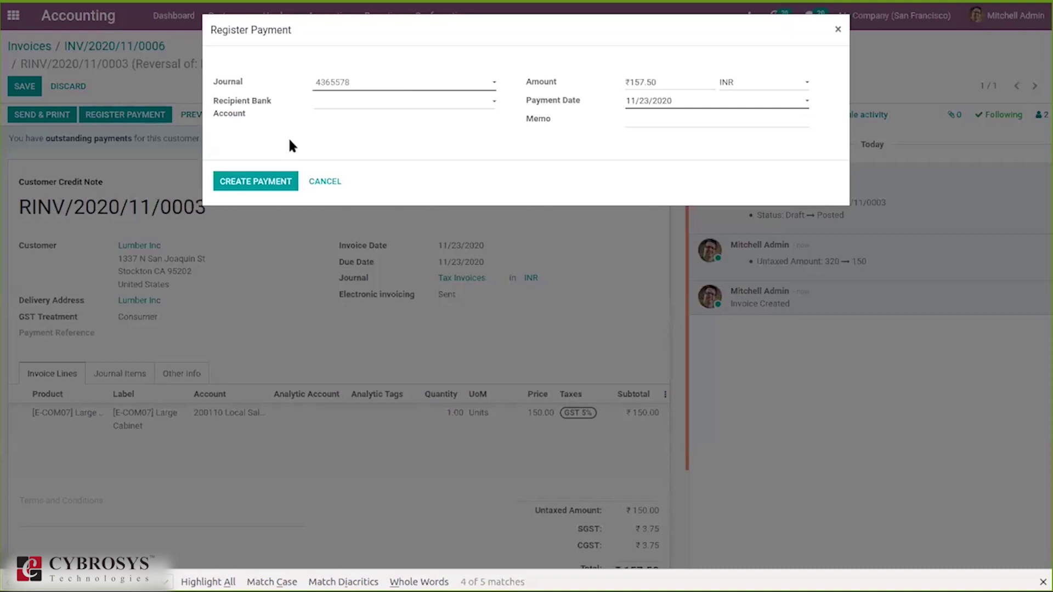
pyautogui.click(273, 176)
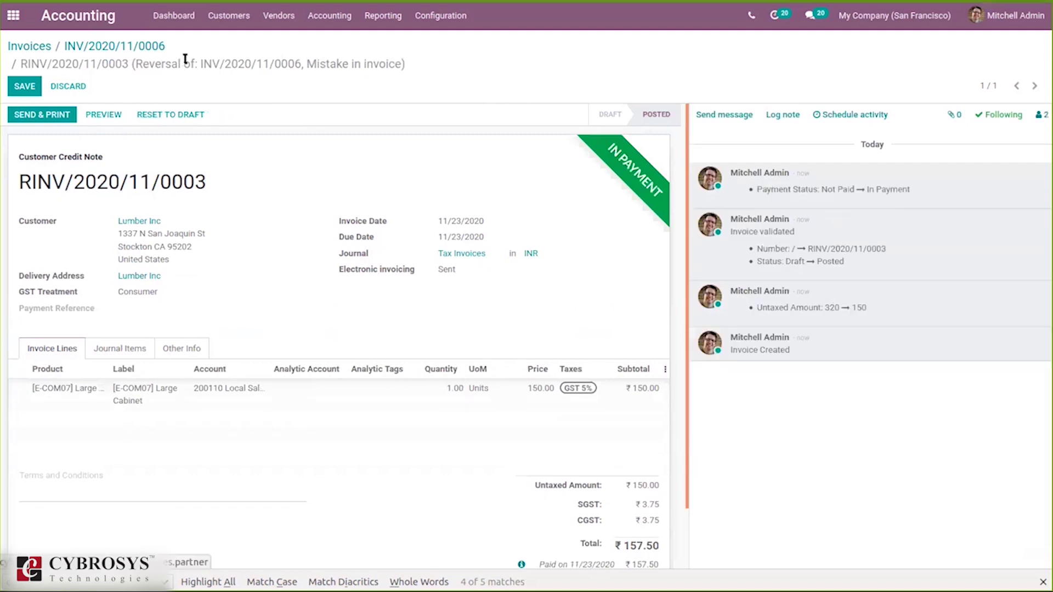
# - View the journal entries, and examine the Large Cabinet credit note's items in the Sales journal
pyautogui.click(345, 14)
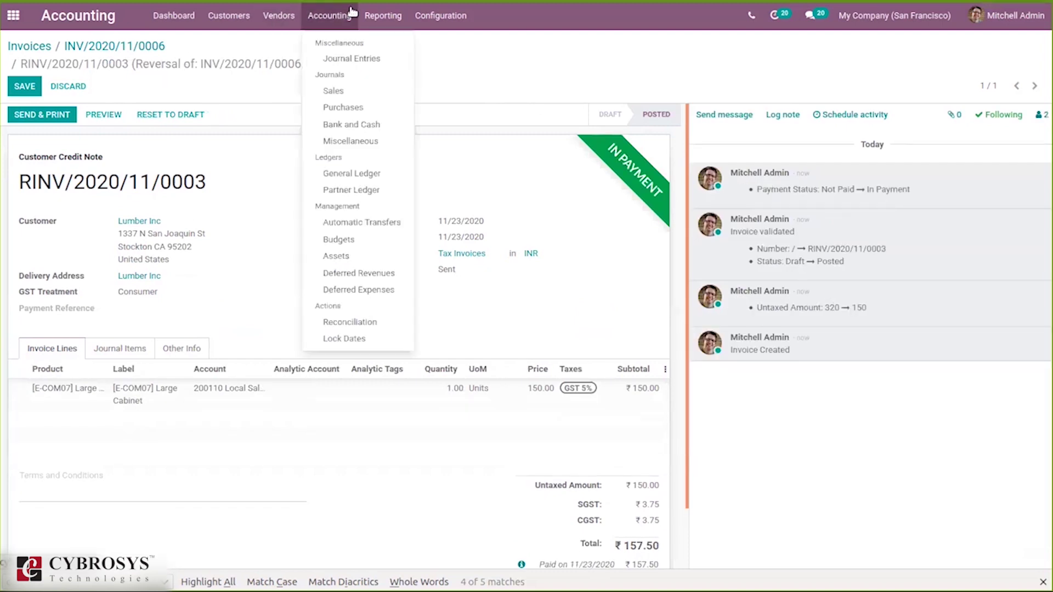
pyautogui.click(350, 47)
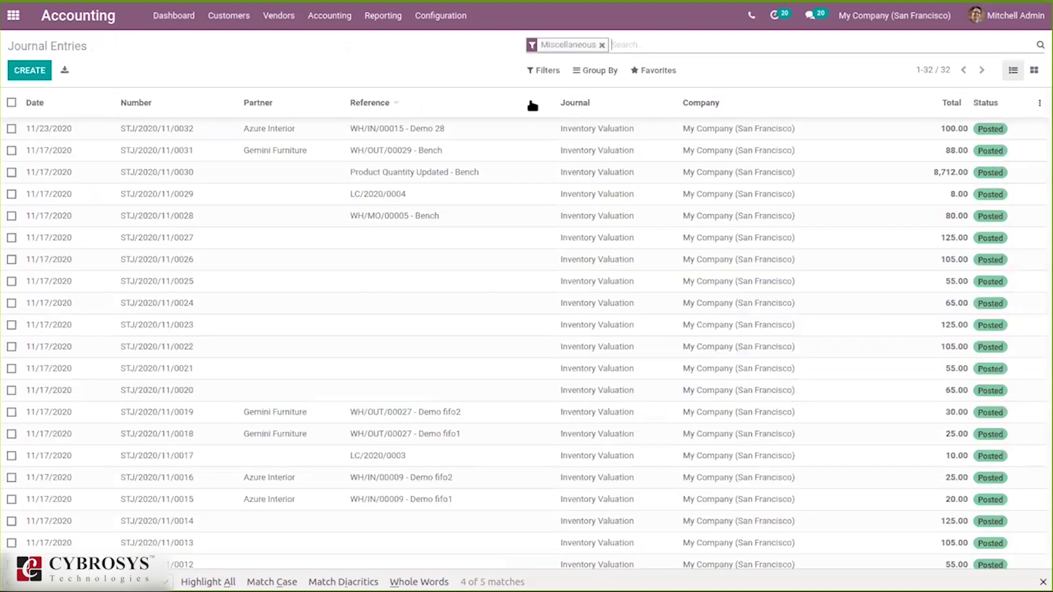
pyautogui.click(346, 16)
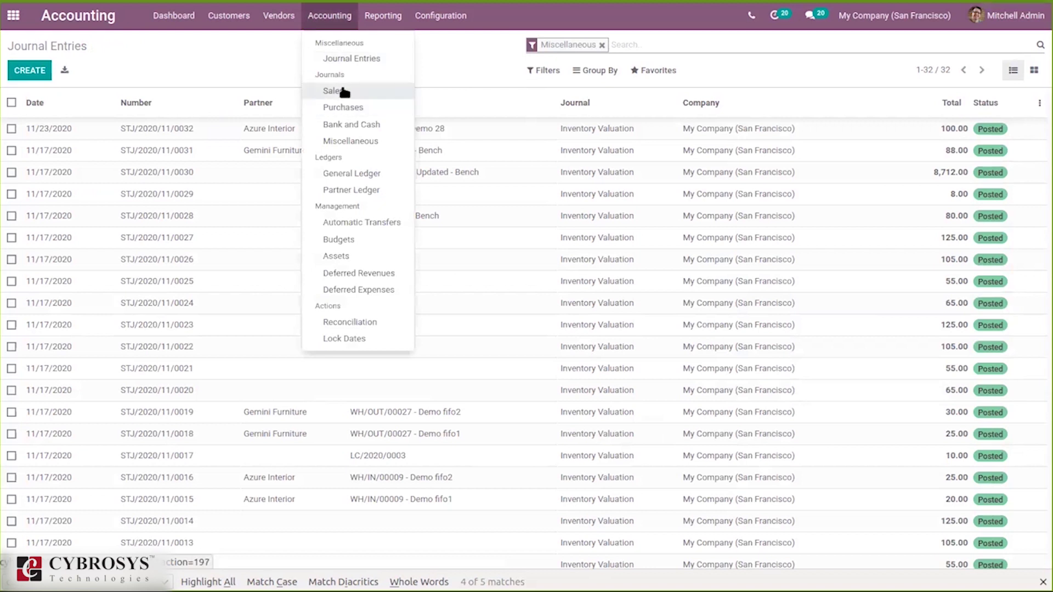
pyautogui.click(344, 91)
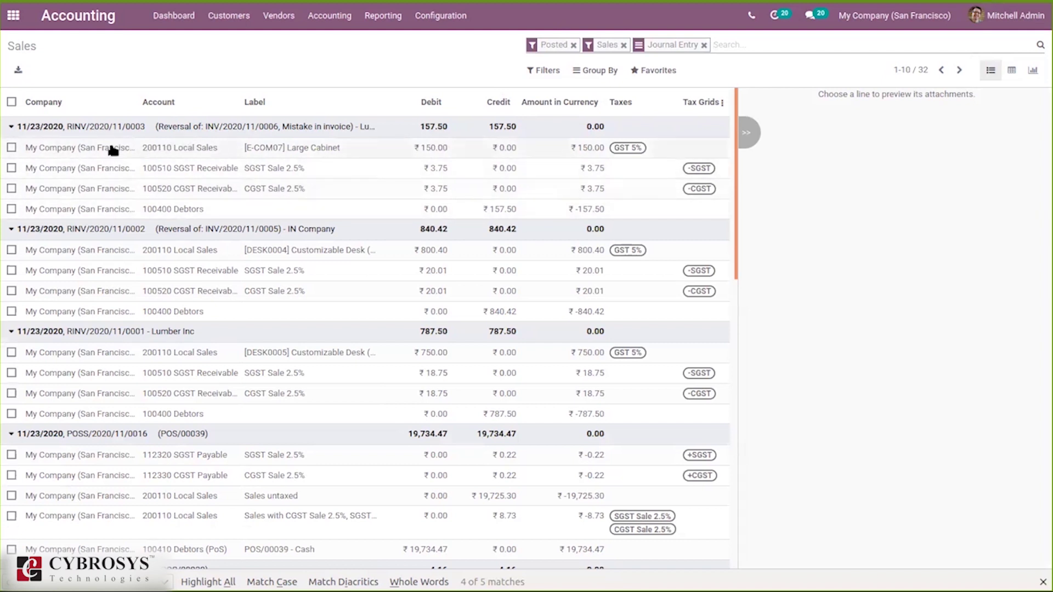
pyautogui.click(10, 126)
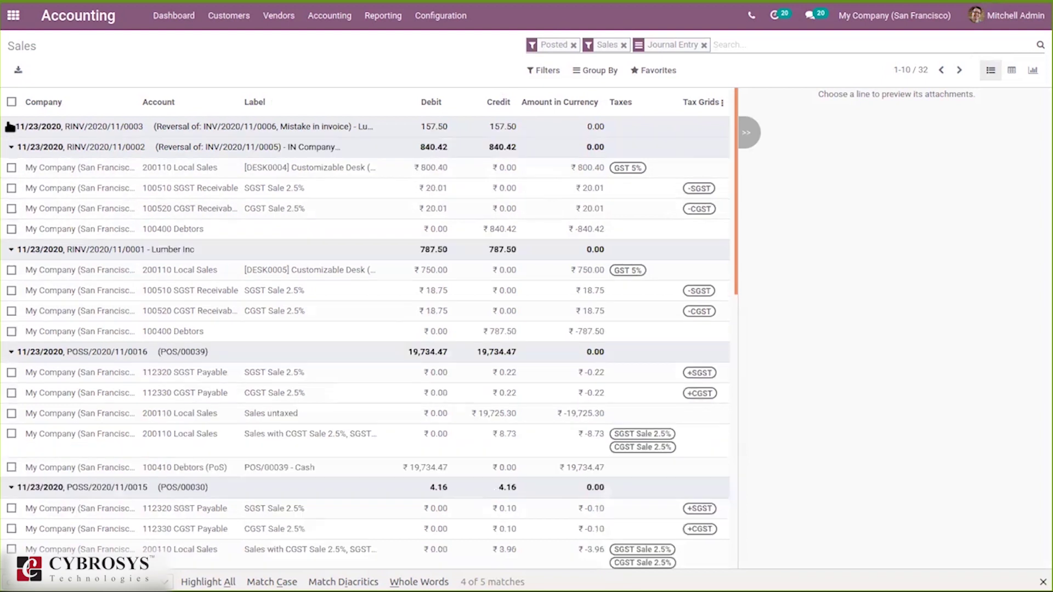
pyautogui.click(9, 127)
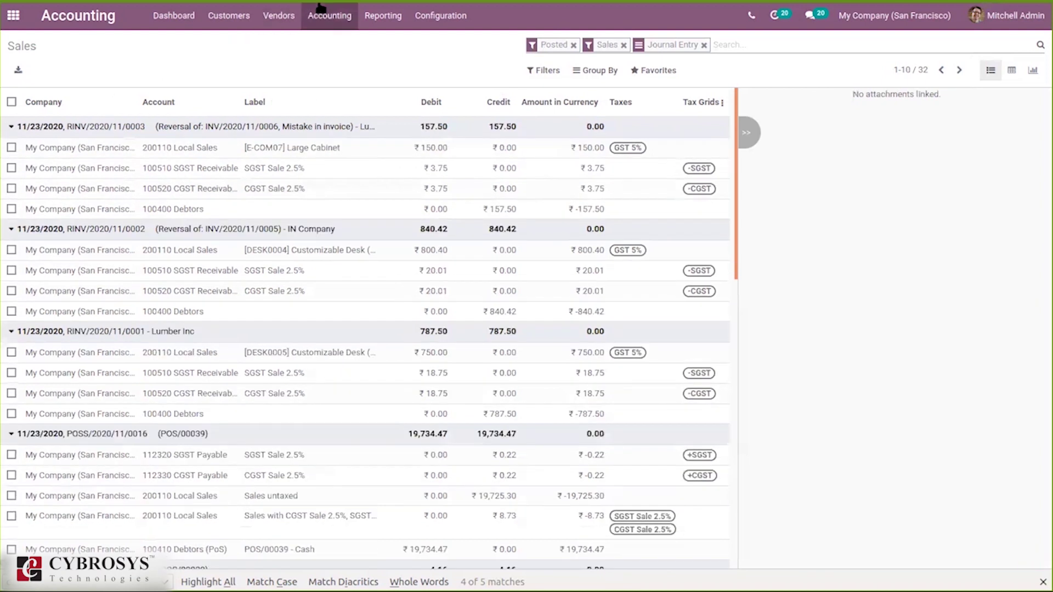
# - Create a customer invoice for Registered Customer with a line for the [DESK0005] Customizable Desk (Custom, White)
pyautogui.click(224, 22)
pyautogui.click(232, 44)
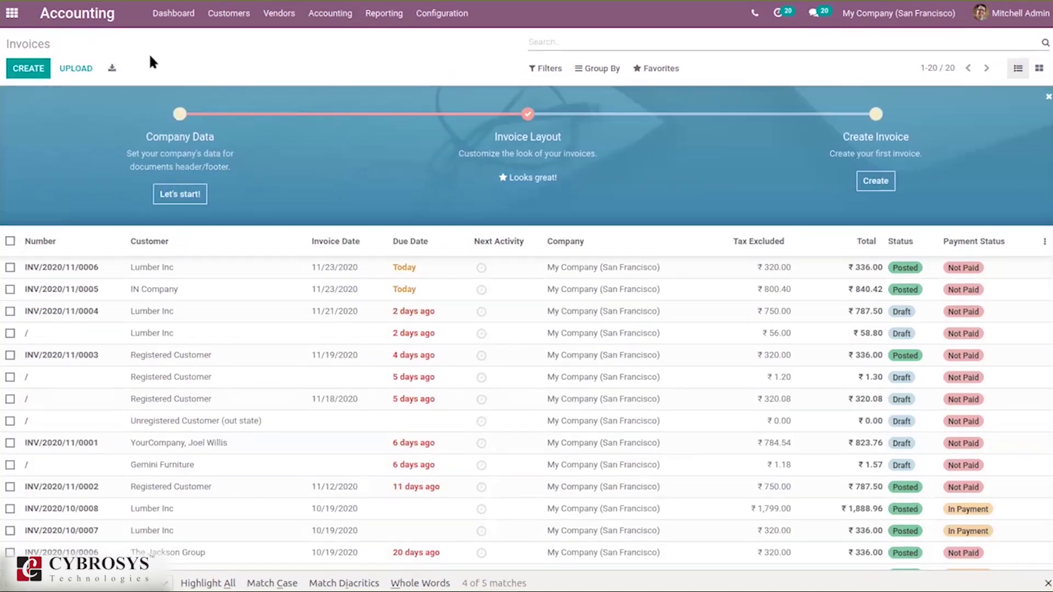
pyautogui.click(25, 70)
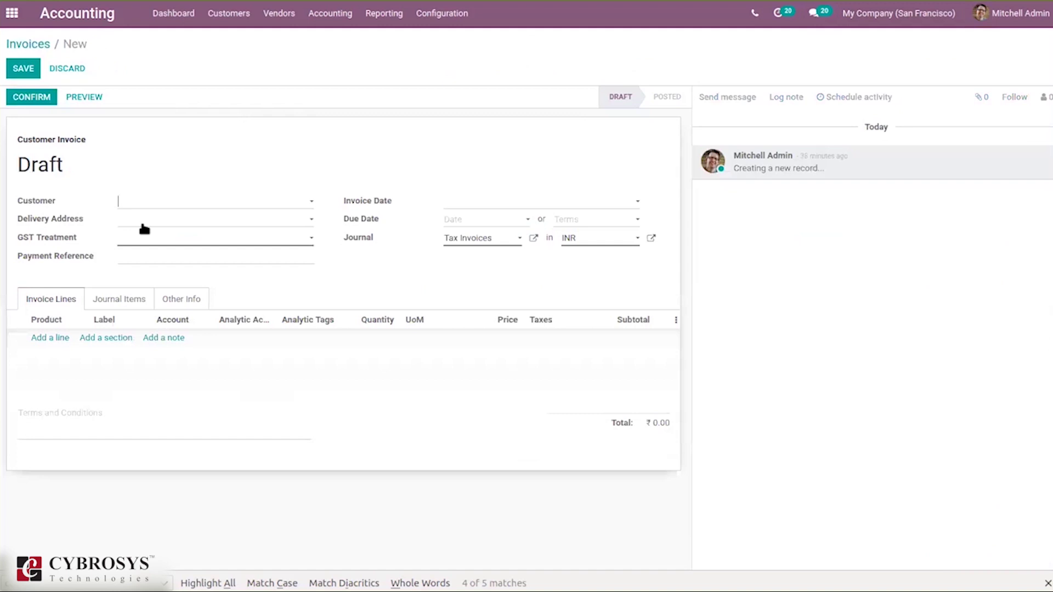
pyautogui.click(120, 204)
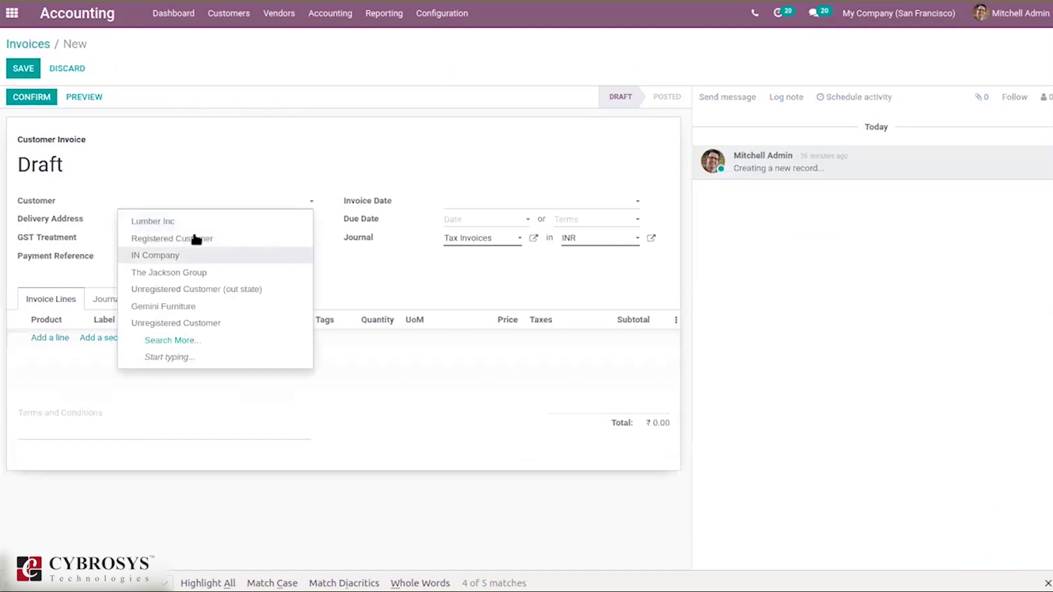
pyautogui.click(199, 237)
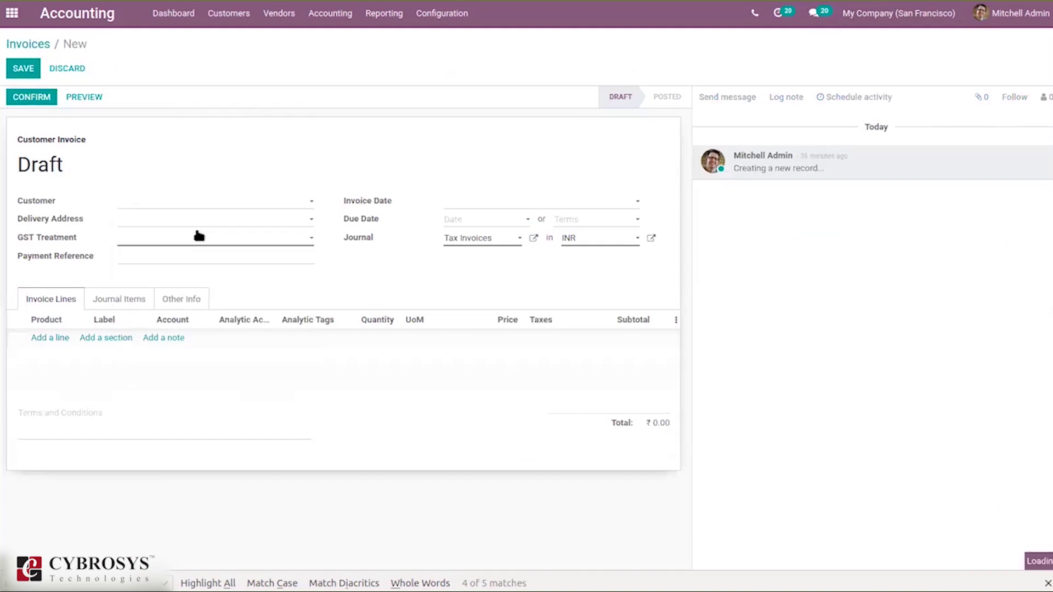
pyautogui.click(56, 341)
pyautogui.click(57, 344)
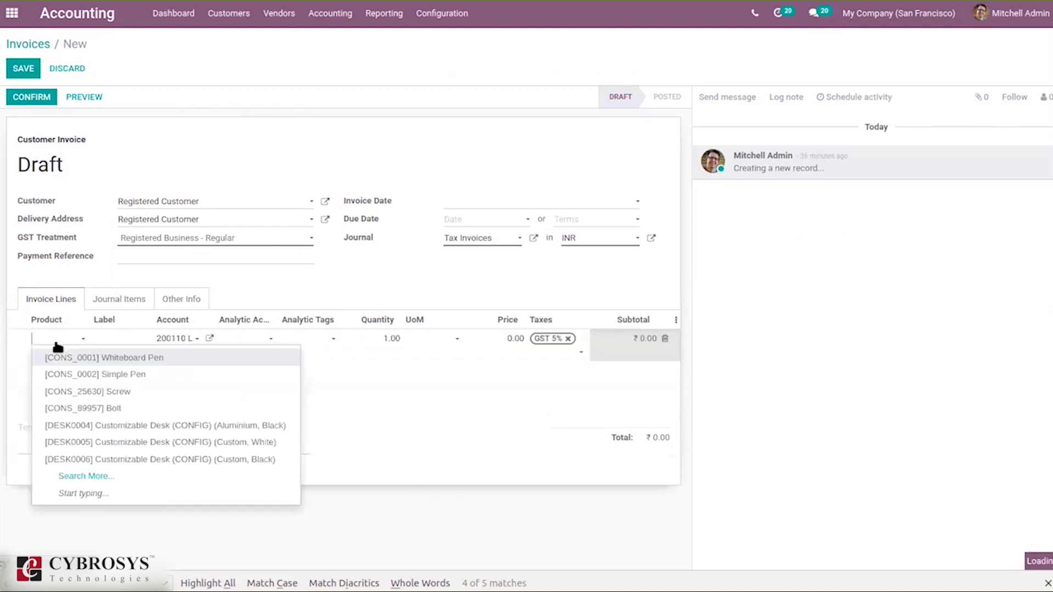
pyautogui.click(167, 442)
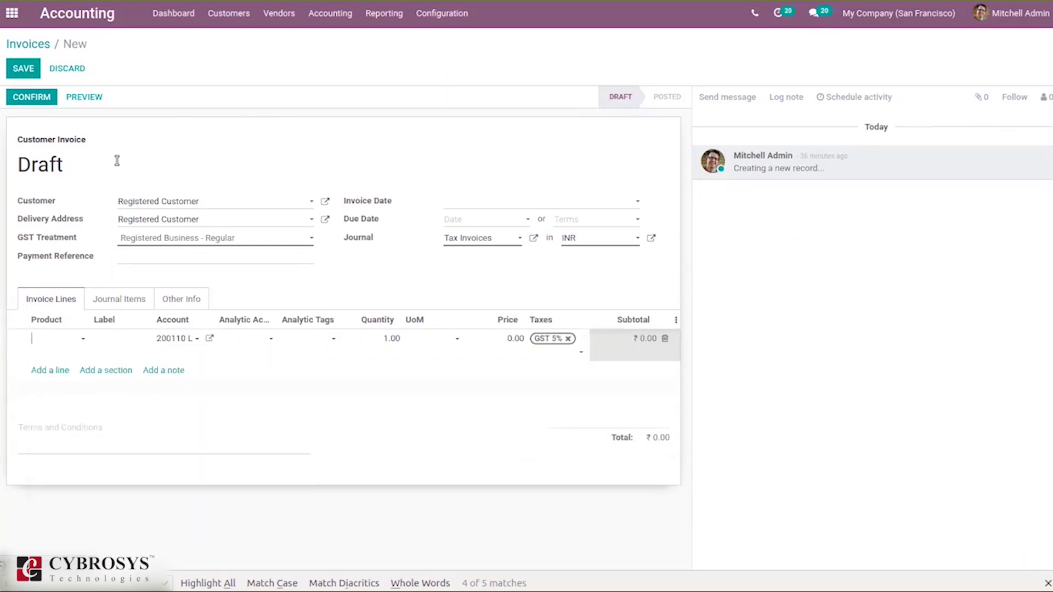
# - Confirm the invoice and register its payment with the default payment details
pyautogui.click(44, 98)
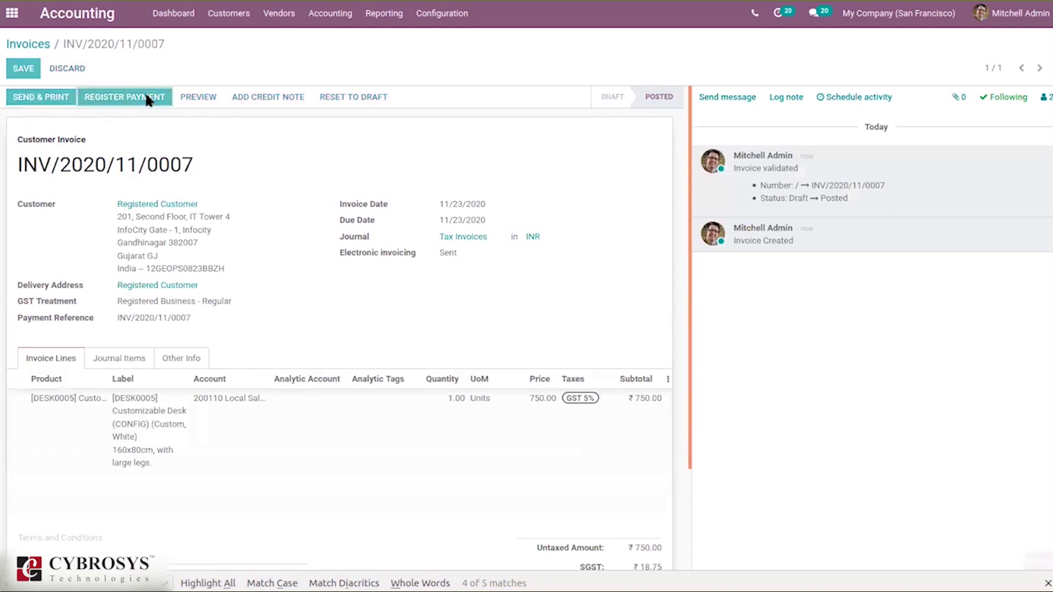
pyautogui.click(147, 99)
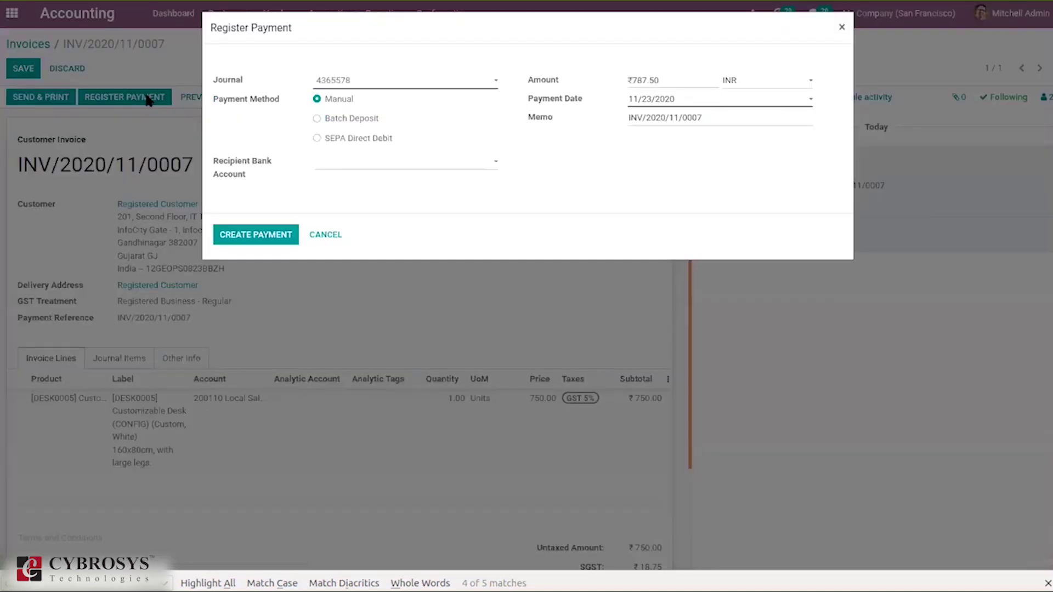
pyautogui.click(274, 231)
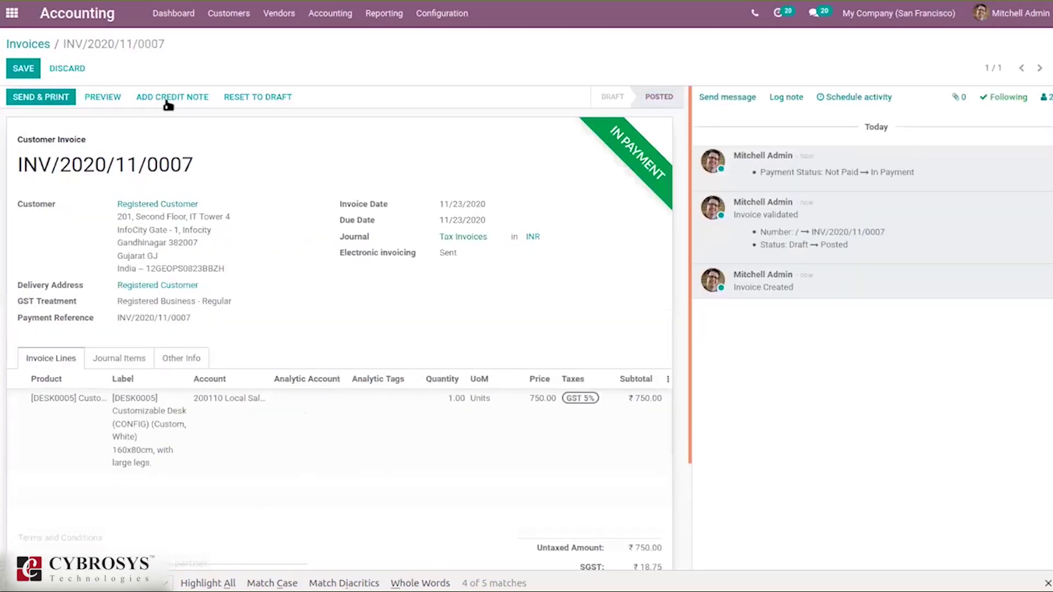
# - Add a credit note to the paid invoice with the reason "Damaged goods" and confirm it
pyautogui.click(164, 103)
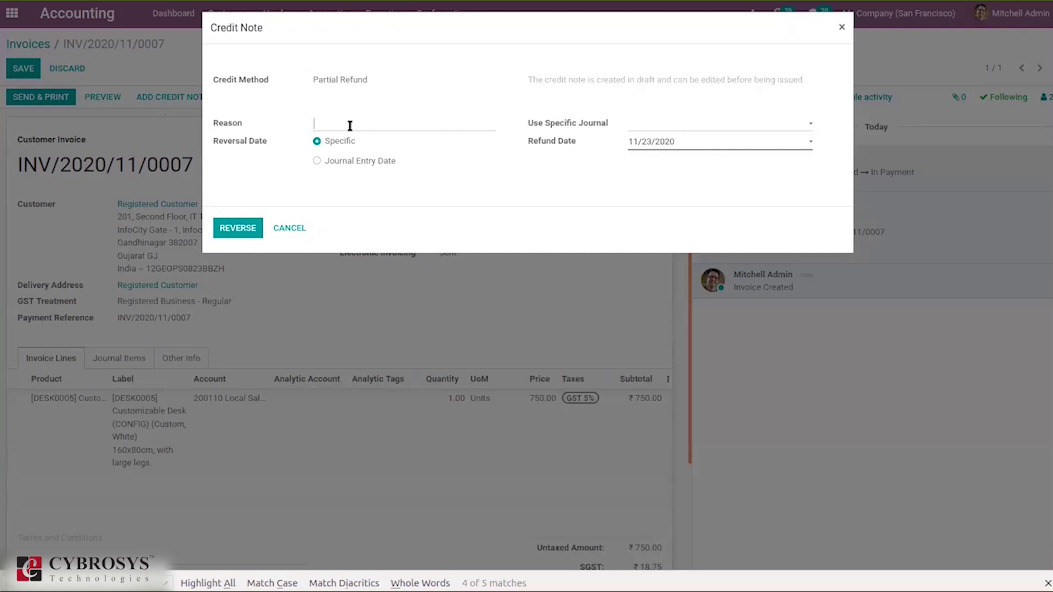
pyautogui.write('Return')
pyautogui.hotkey('ctrl', 'a')
pyautogui.press('BackSpace')
pyautogui.write('Damaged')
pyautogui.click(243, 223)
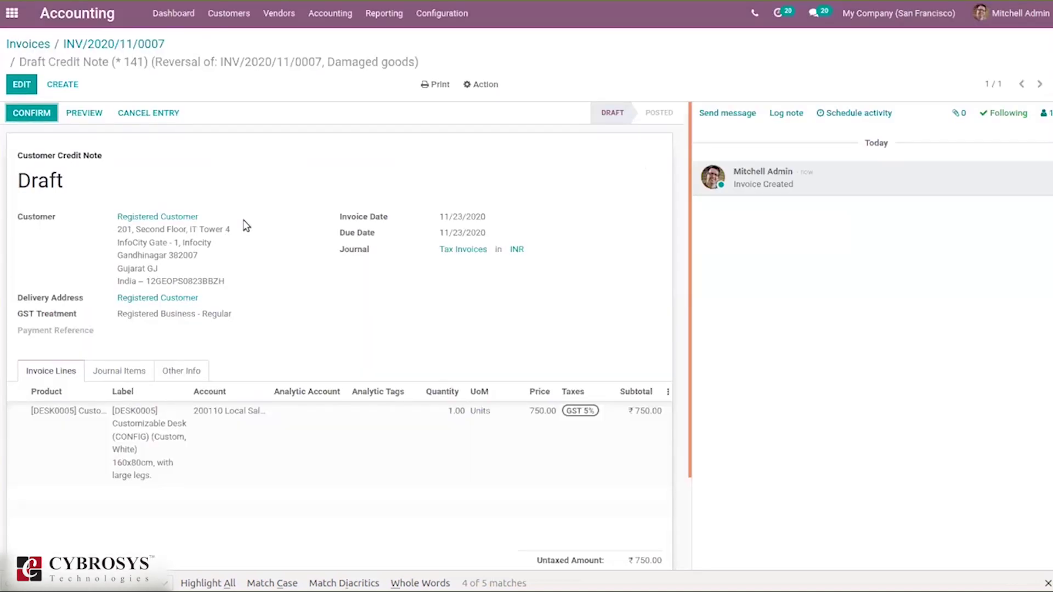
pyautogui.click(19, 112)
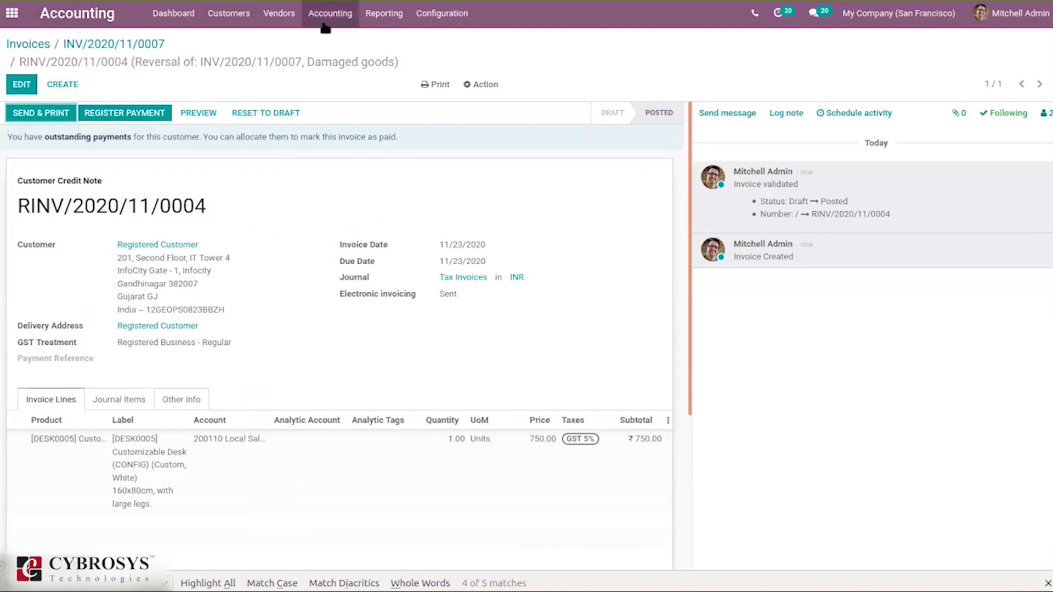
# - Create and confirm another invoice for Registered Customer with a line for the [DESK0006] Customizable Desk (Custom, Black)
pyautogui.click(33, 44)
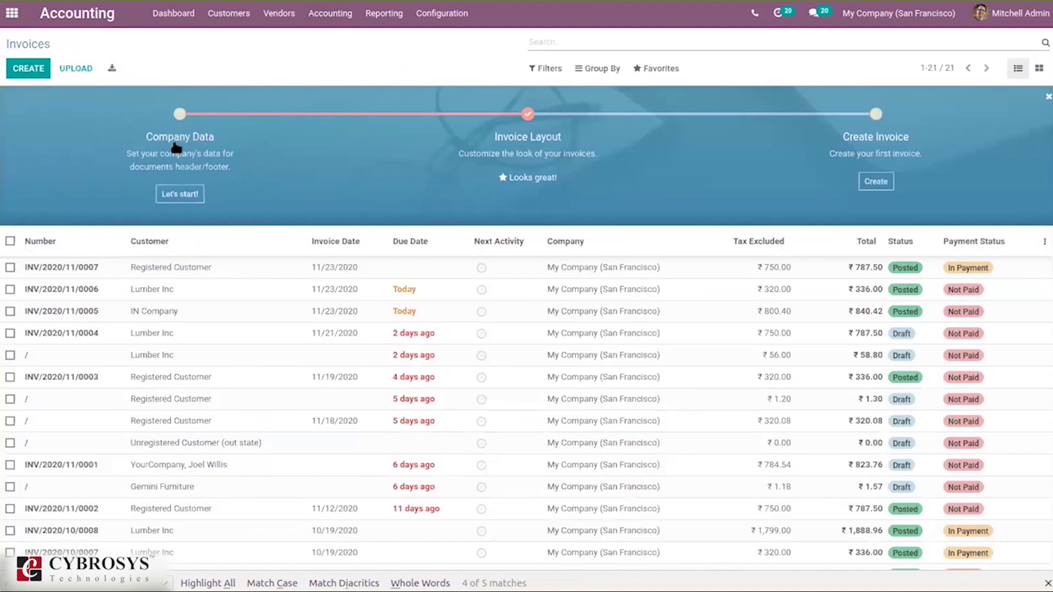
pyautogui.click(28, 70)
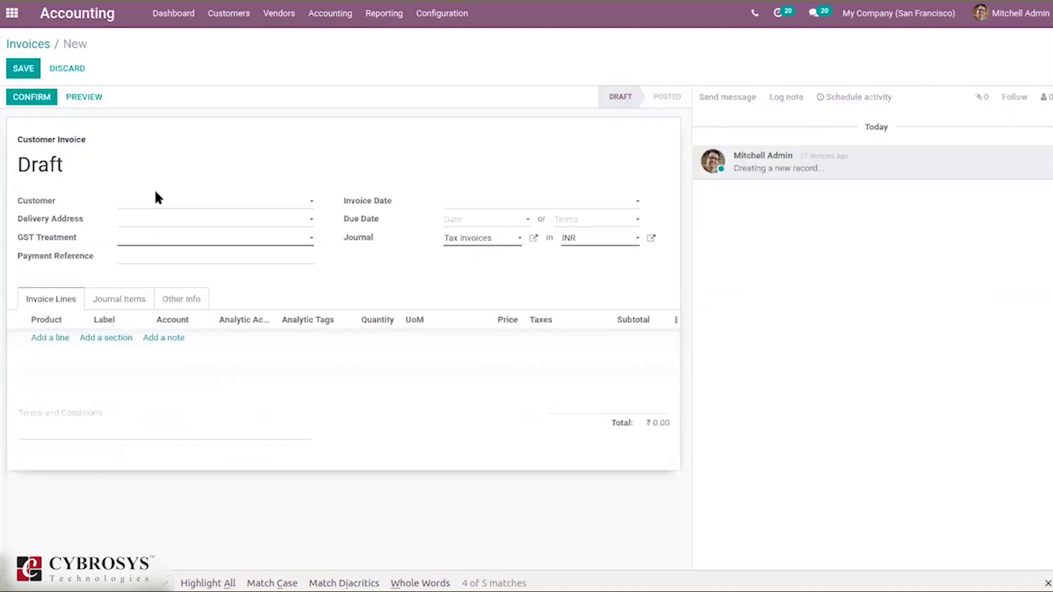
pyautogui.click(156, 200)
pyautogui.click(173, 239)
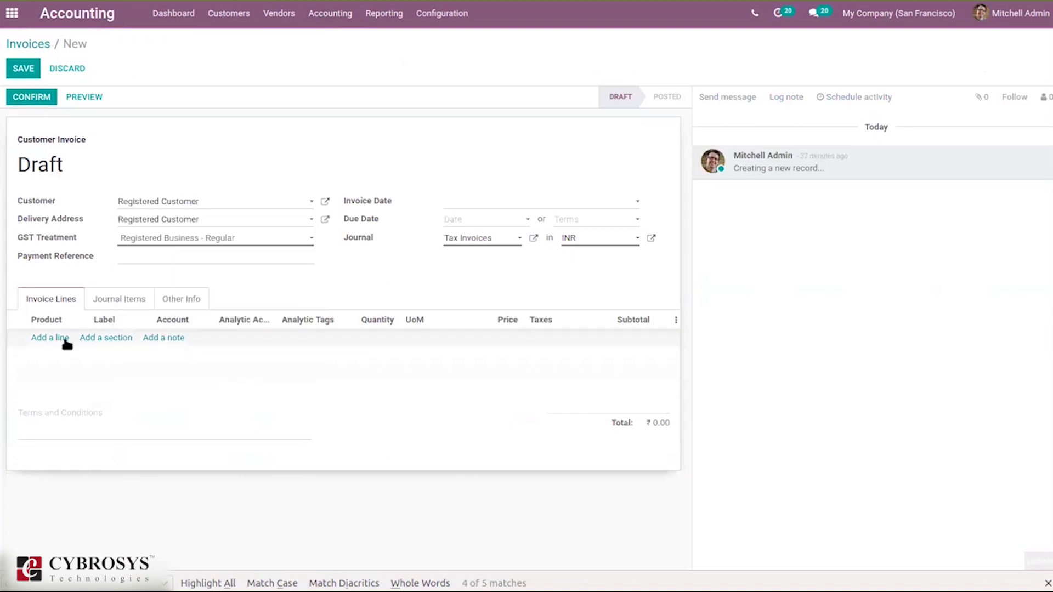
pyautogui.click(50, 339)
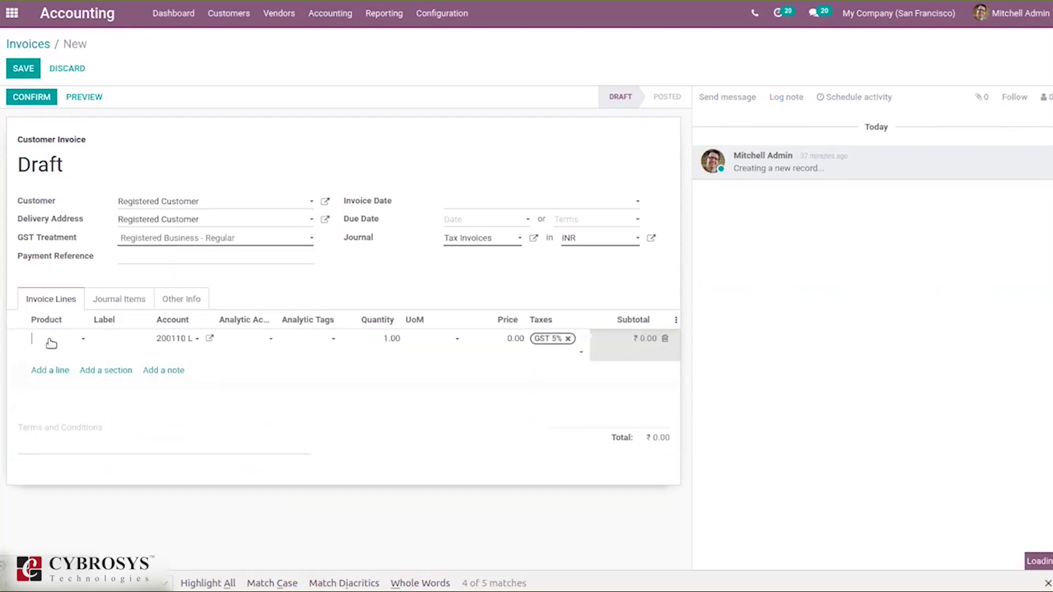
pyautogui.click(49, 339)
pyautogui.click(181, 461)
pyautogui.click(21, 97)
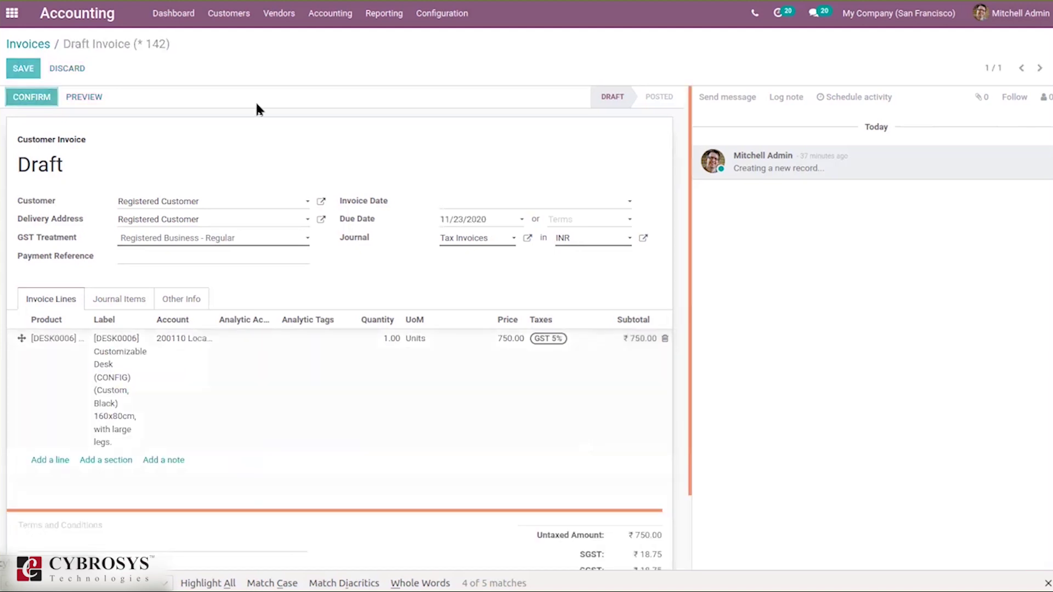
# - Reverse the [DESK0006] desk invoice with a credit note using the Full Refund method
pyautogui.click(257, 100)
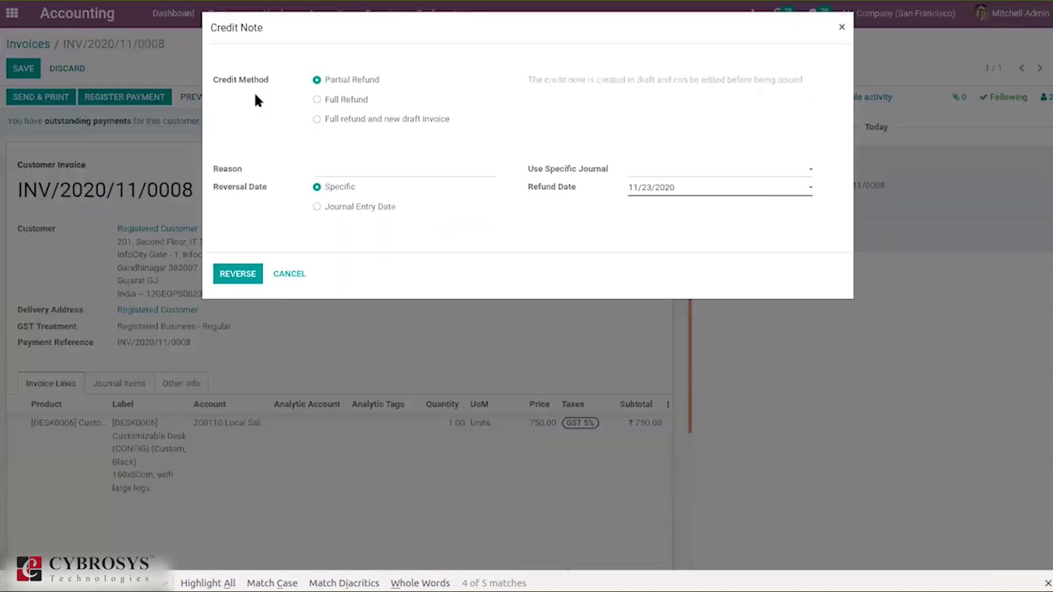
pyautogui.click(346, 101)
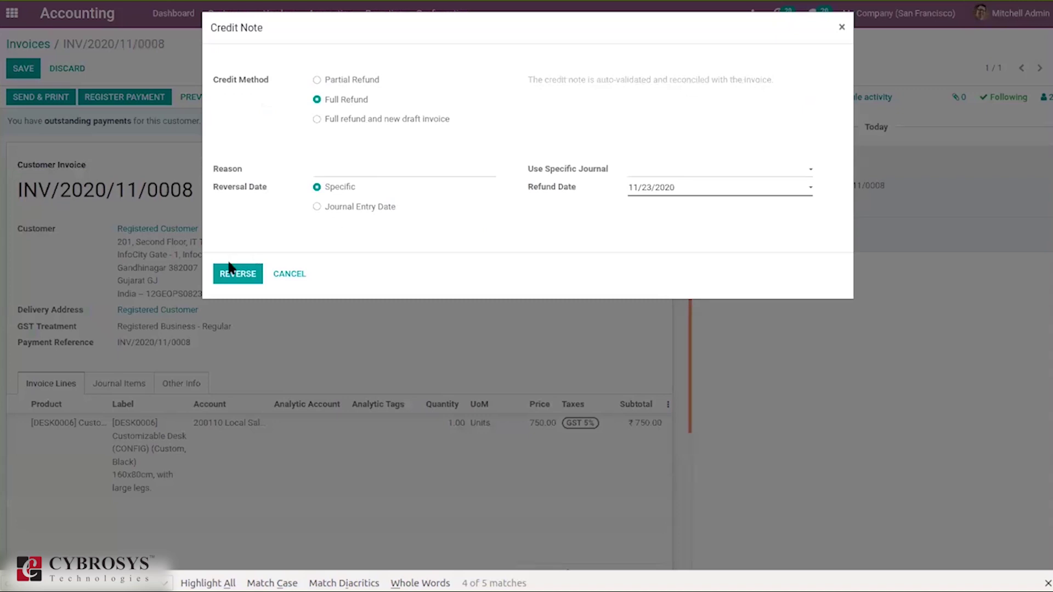
pyautogui.click(235, 272)
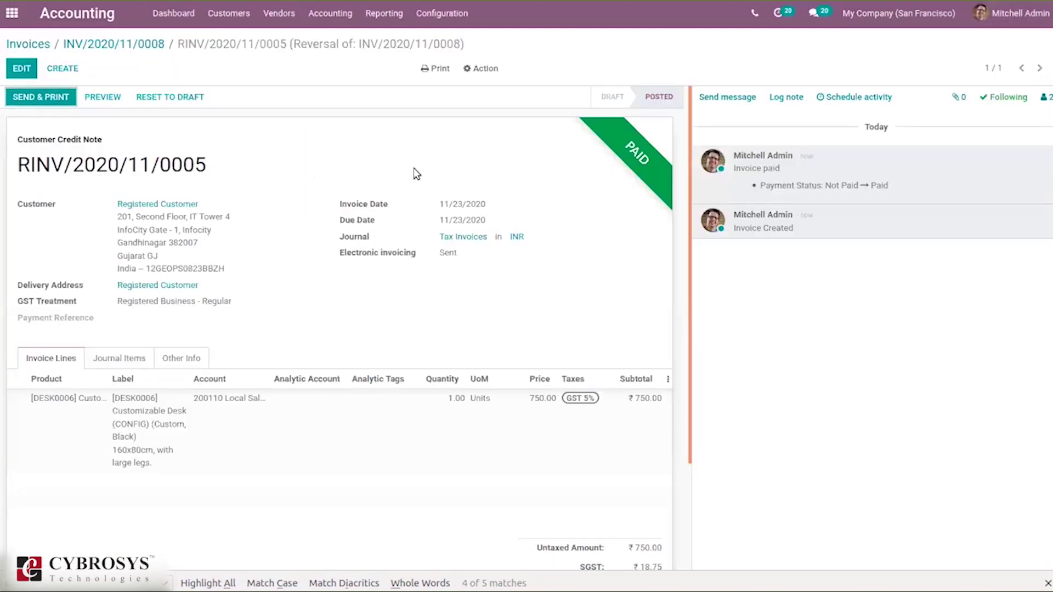
# - View the Sales journal and examine the journal items of the two Registered Customer credit notes
pyautogui.moveTo(690, 123); pyautogui.dragTo(679, 99)
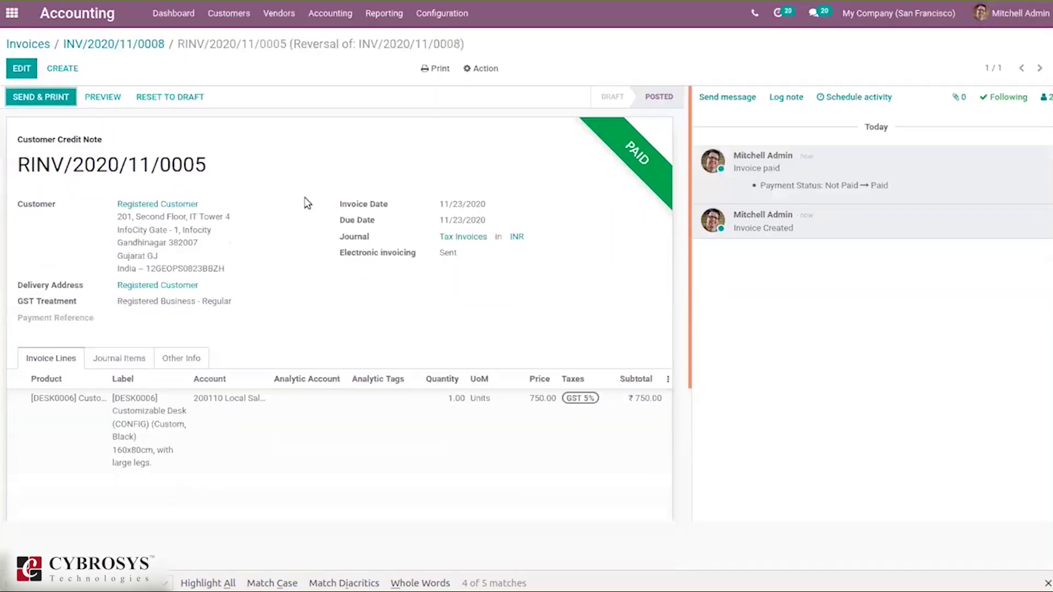
pyautogui.click(319, 24)
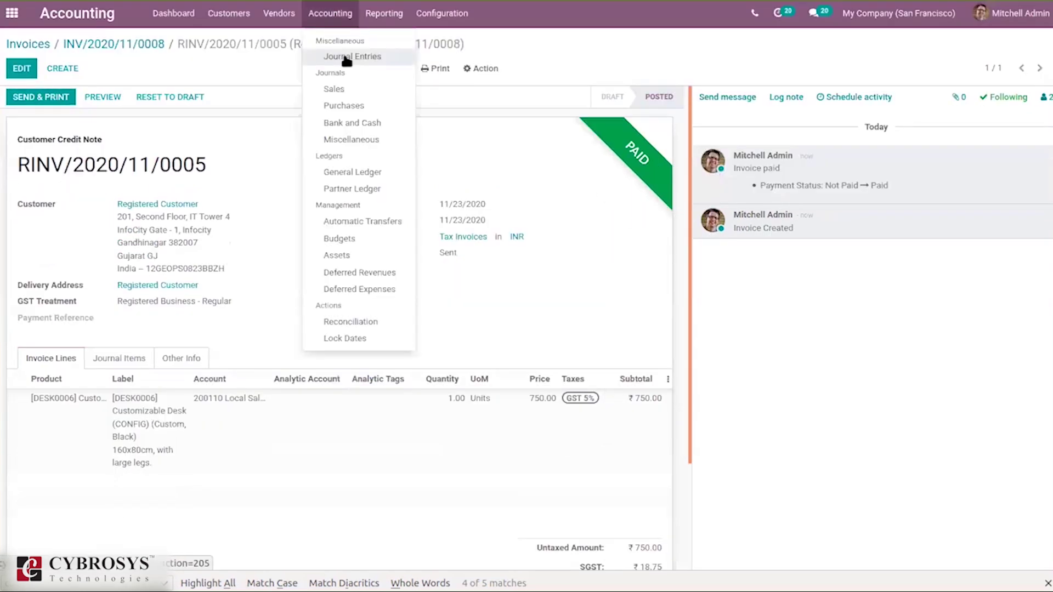
pyautogui.click(354, 89)
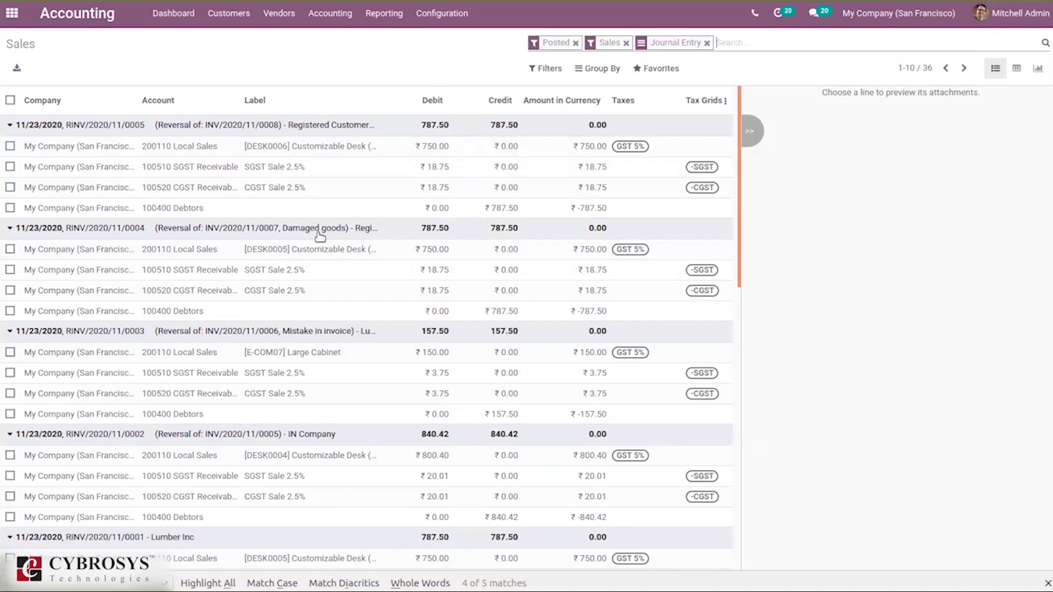
# - Start a new customer invoice for IN Company with the GST treatment Consumer
pyautogui.click(228, 13)
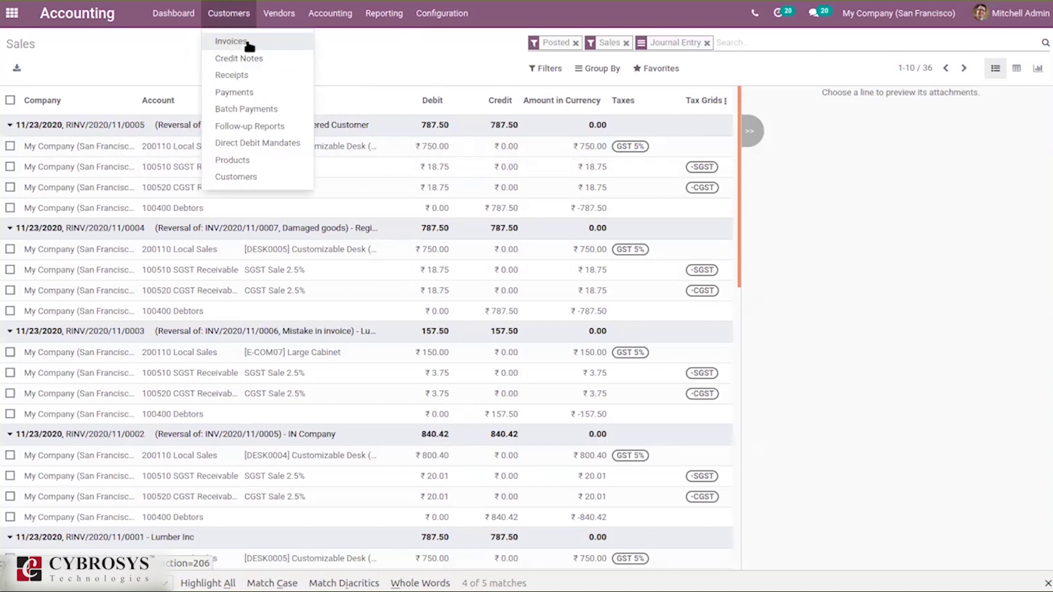
pyautogui.click(248, 43)
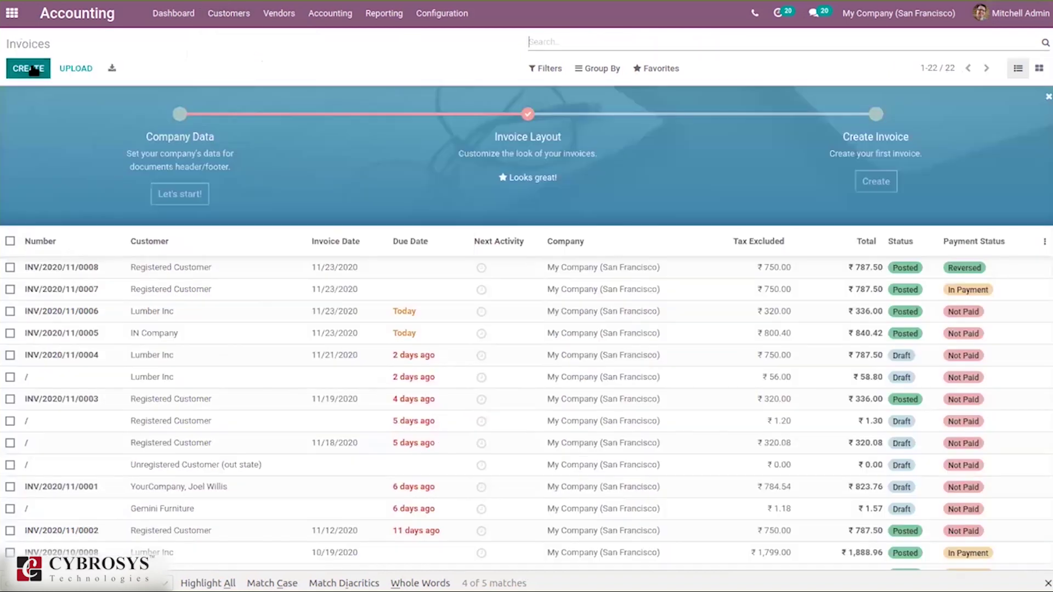
pyautogui.click(31, 69)
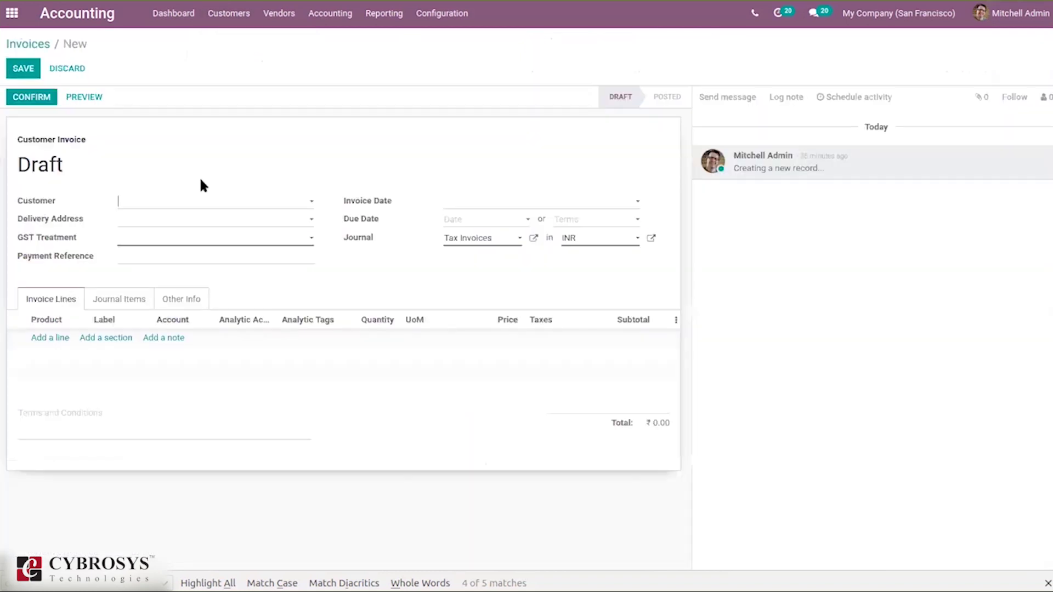
pyautogui.click(157, 203)
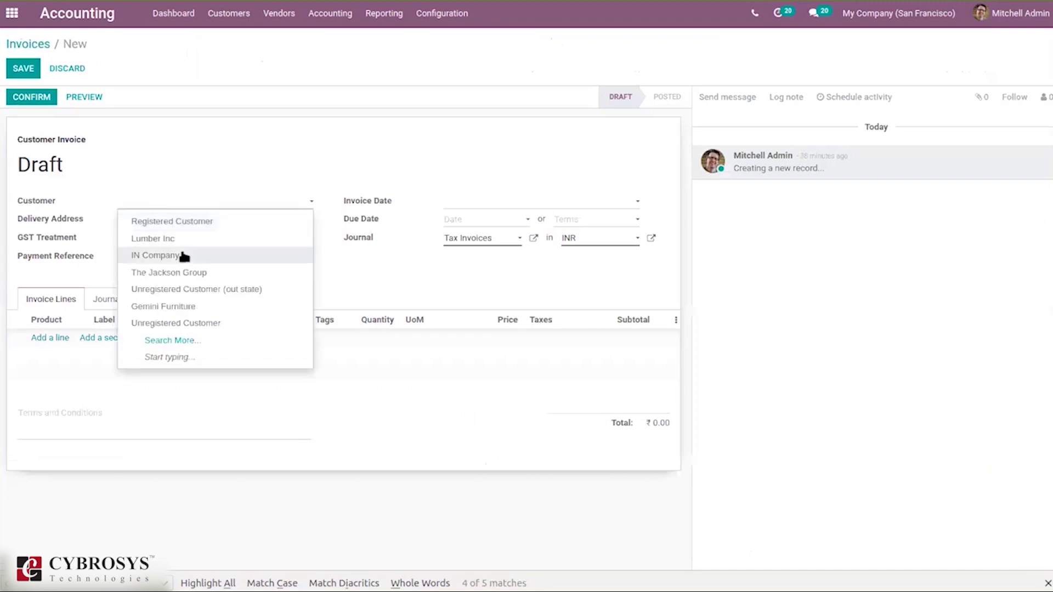
pyautogui.click(184, 256)
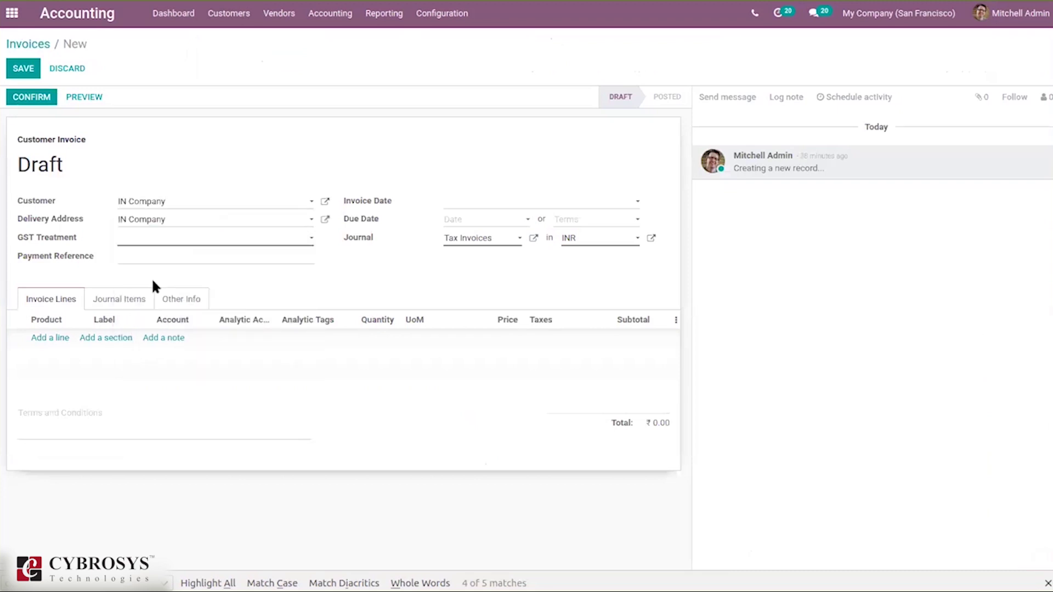
pyautogui.click(134, 240)
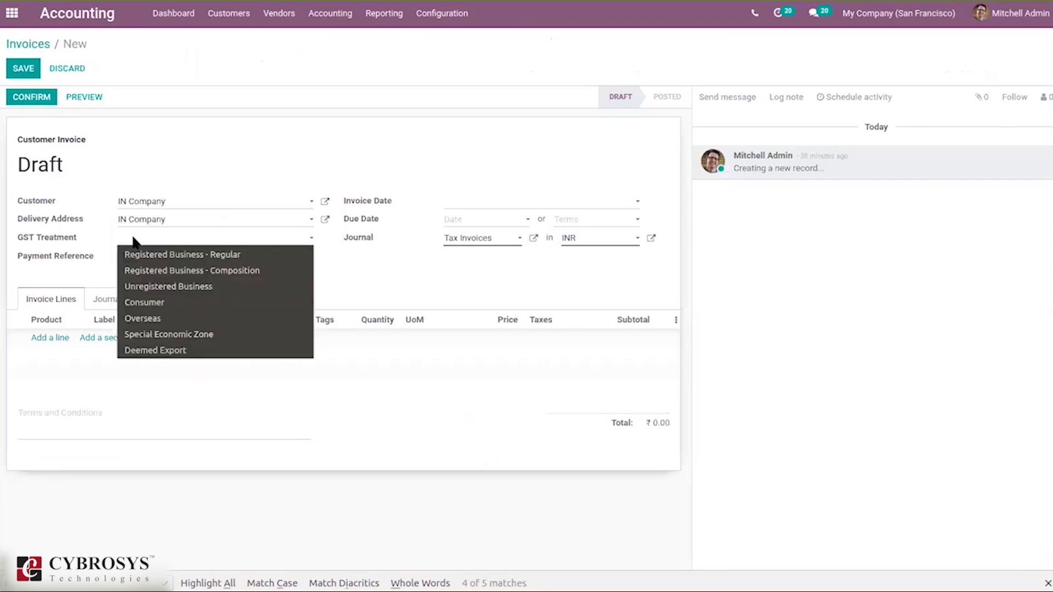
pyautogui.click(165, 299)
# - Add the [DESK0005] Customizable Desk (Custom, White) to the IN Company invoice and confirm it
pyautogui.click(50, 339)
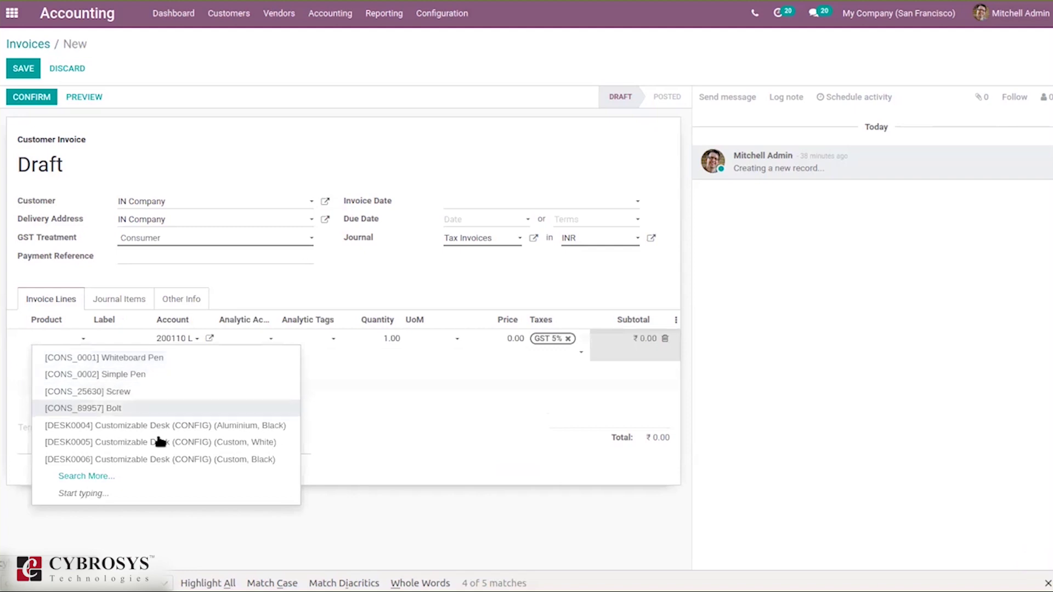
pyautogui.click(160, 438)
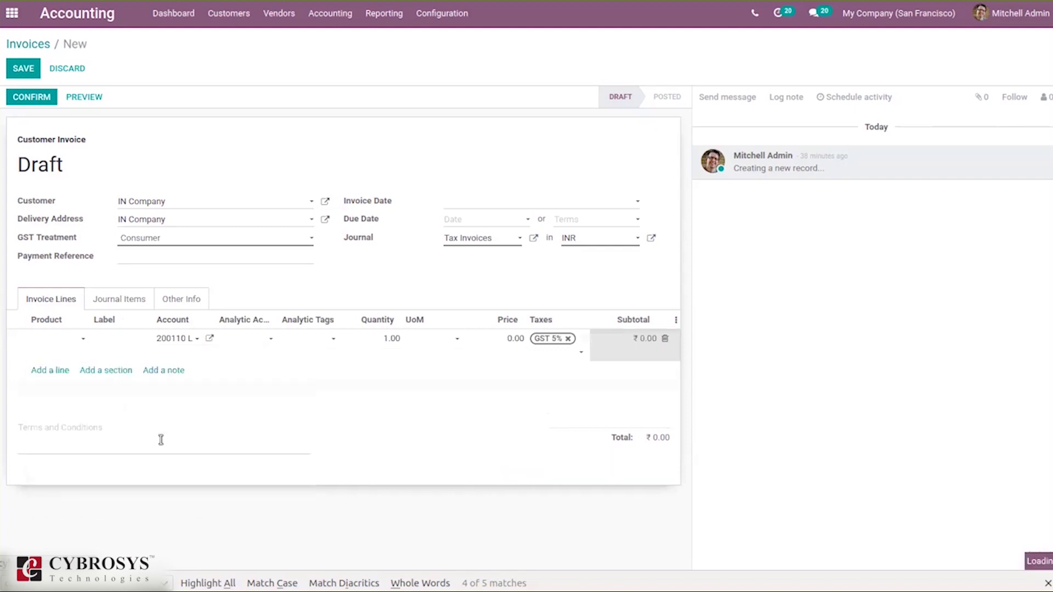
pyautogui.click(40, 96)
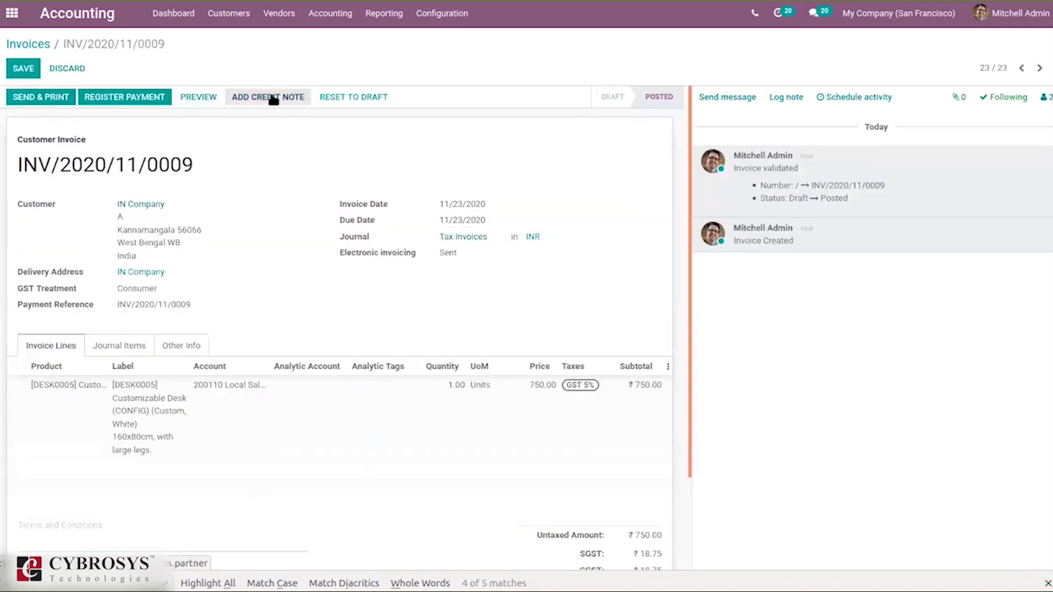
# - Reverse the IN Company invoice with the credit method "Full refund and new draft invoice"
pyautogui.click(272, 97)
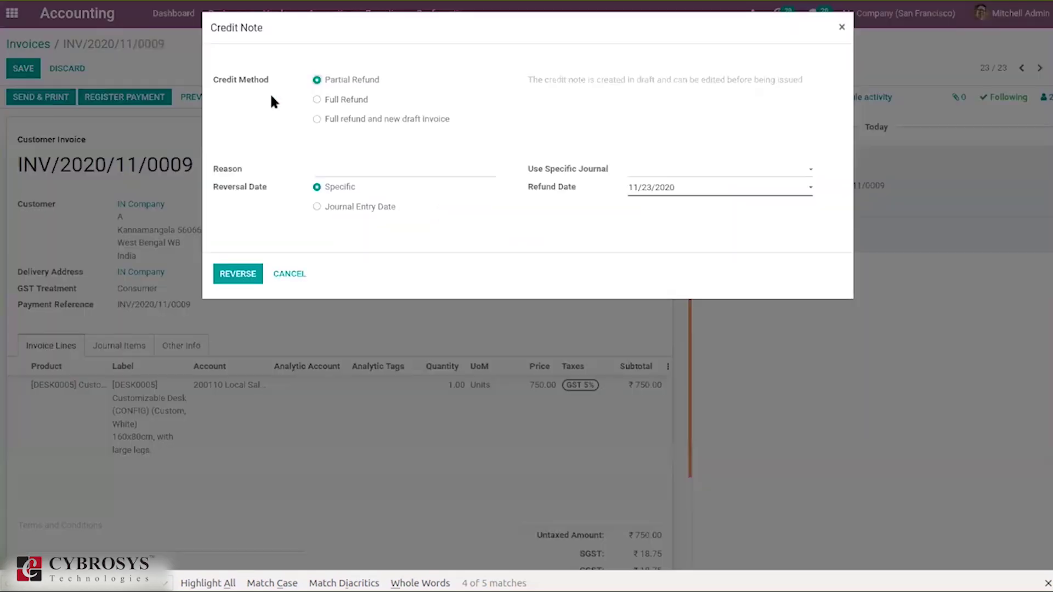
pyautogui.click(351, 117)
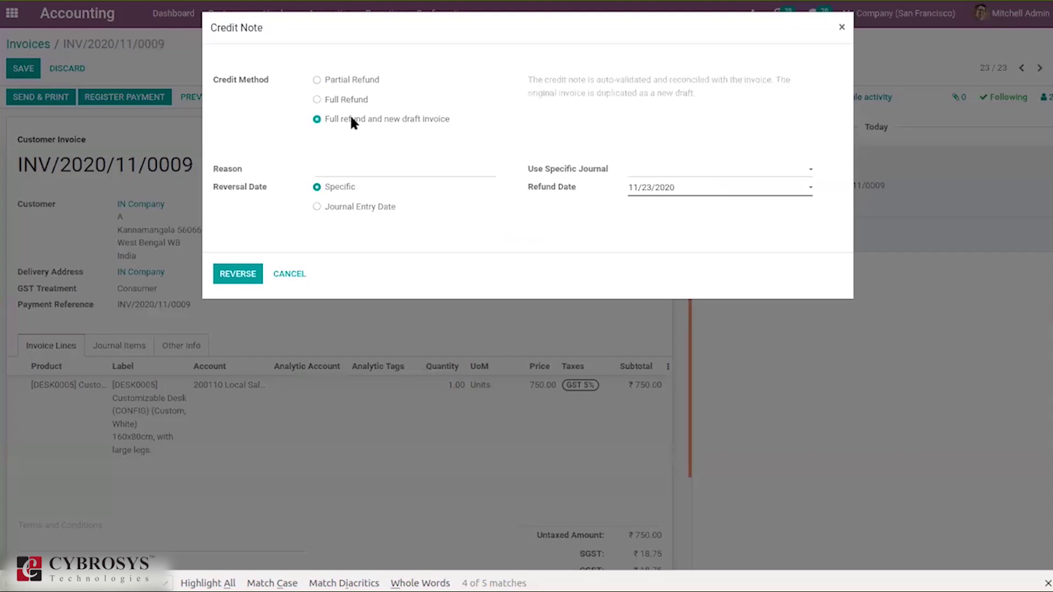
pyautogui.click(237, 273)
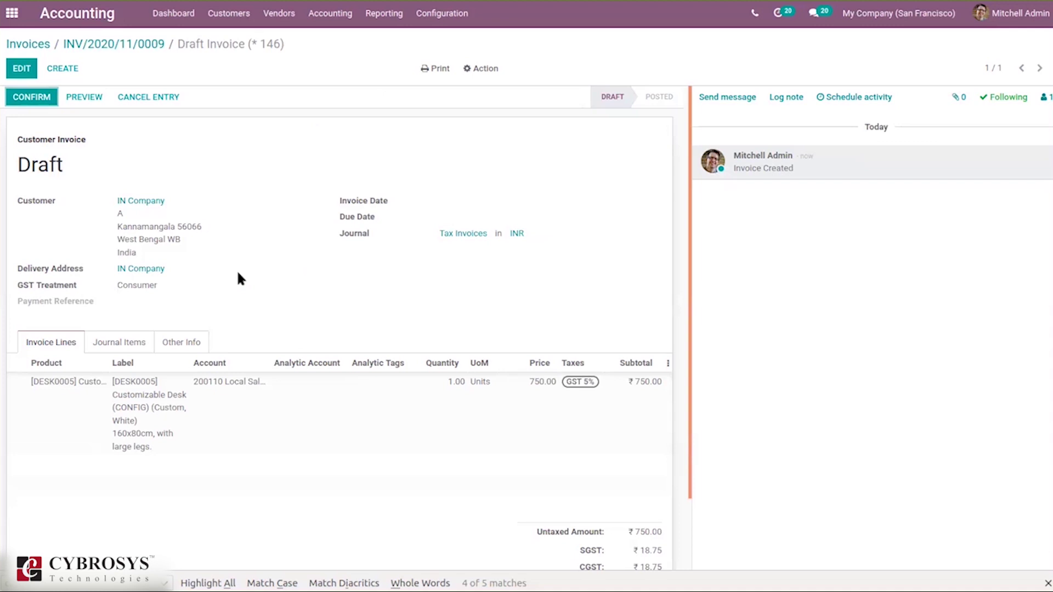
# - Confirm the new draft invoice for IN Company and register its payment
pyautogui.click(16, 70)
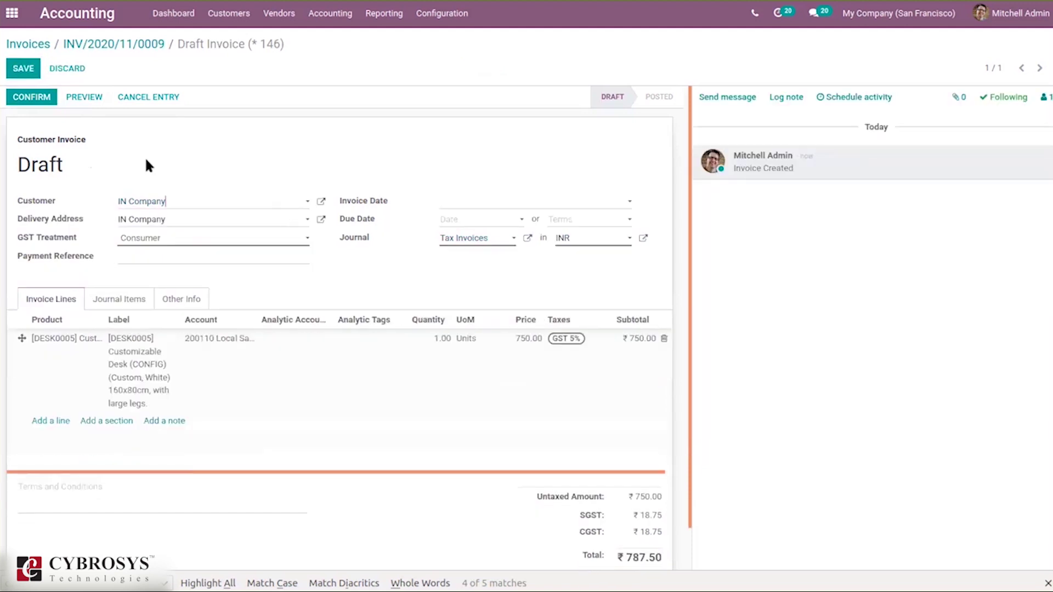
pyautogui.click(32, 97)
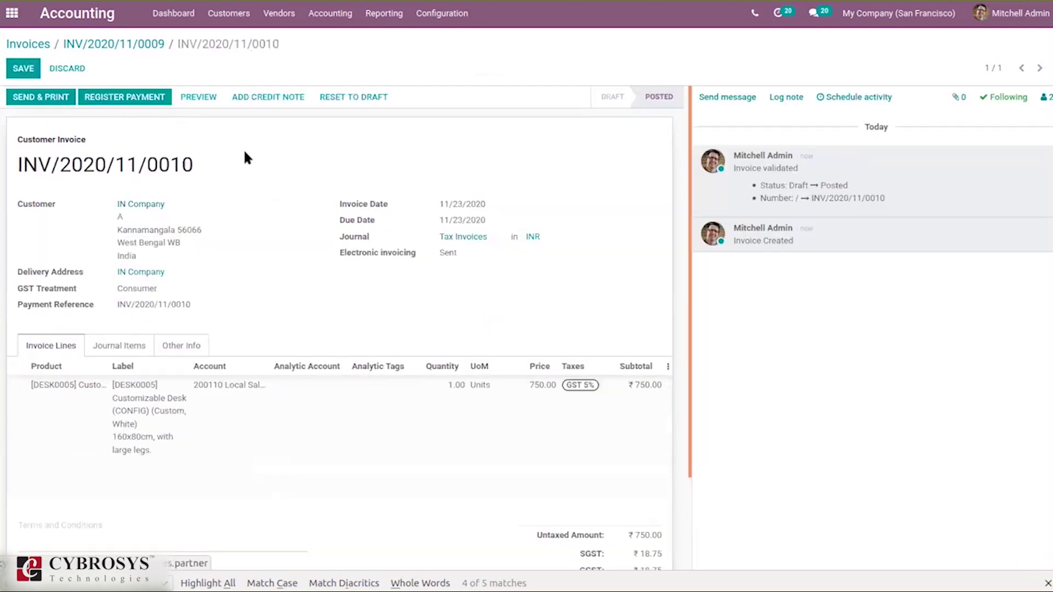
pyautogui.click(104, 98)
pyautogui.click(238, 236)
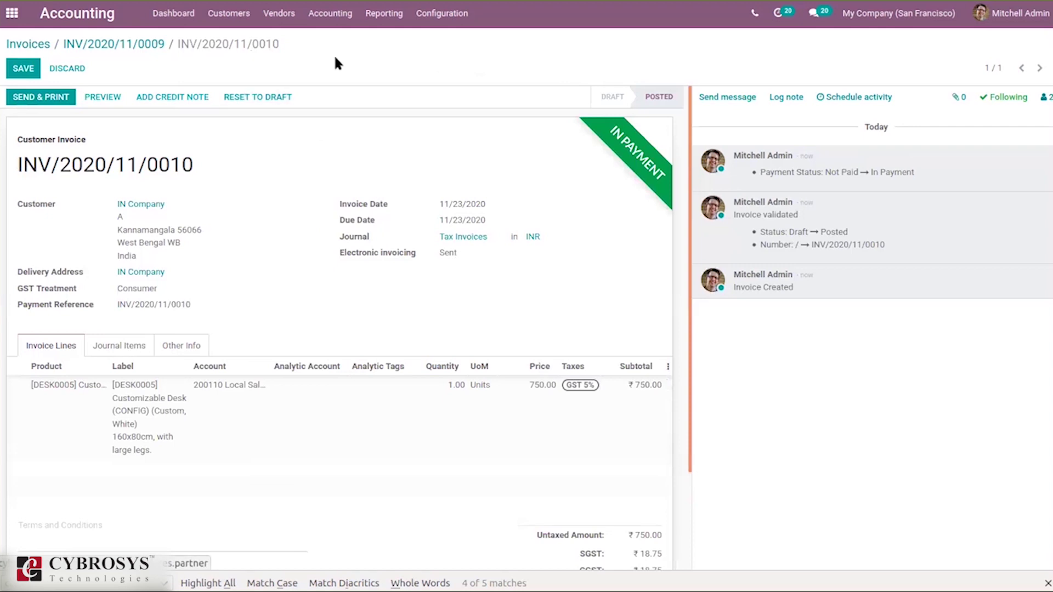
# - View the Sales journal and examine the journal items of the IN Company invoice's reversal
pyautogui.click(329, 16)
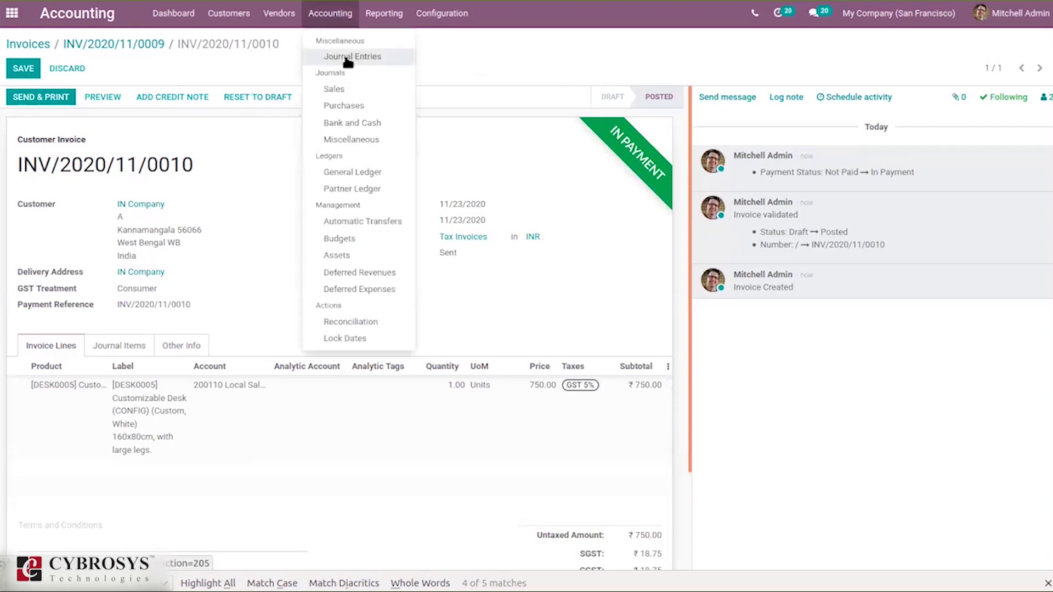
pyautogui.click(347, 57)
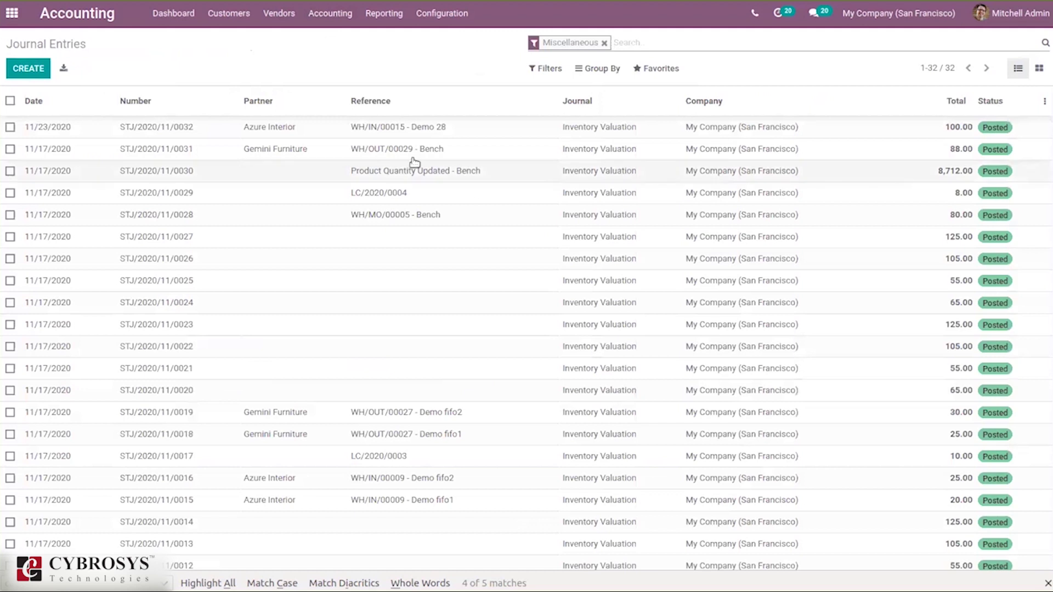
pyautogui.click(344, 14)
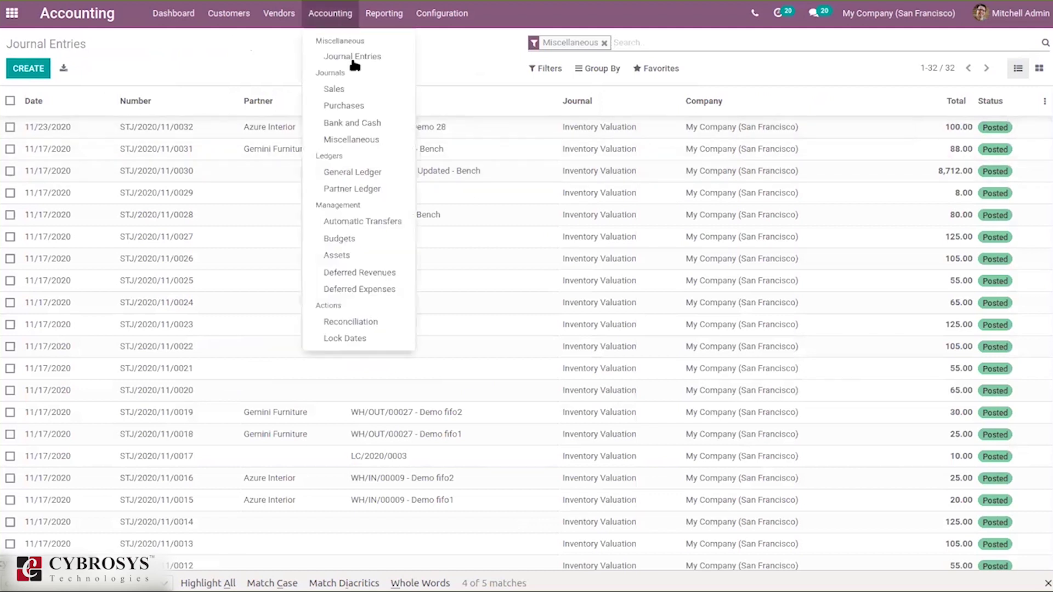
pyautogui.click(355, 91)
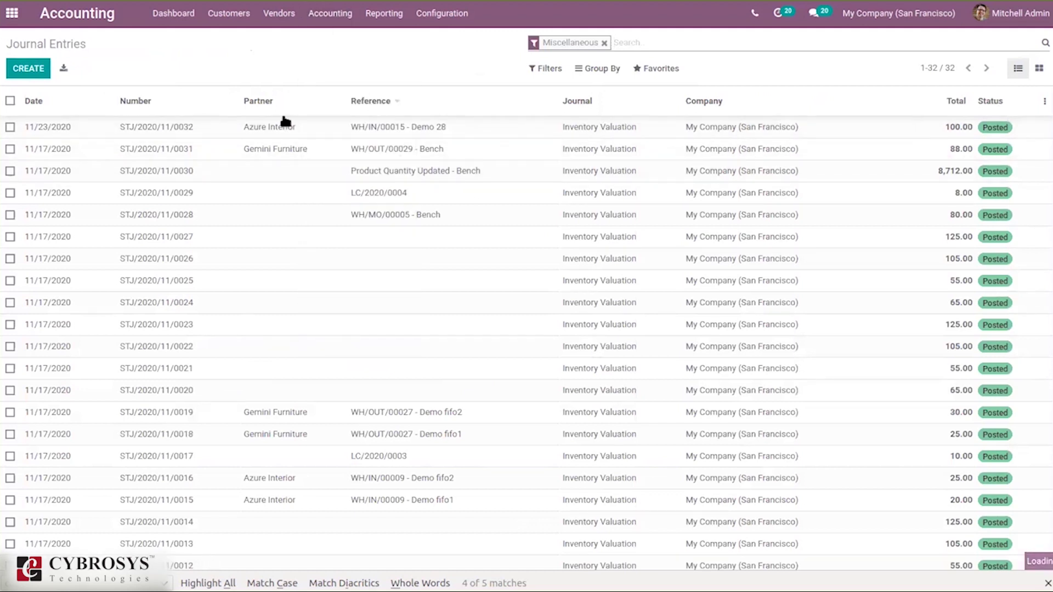
# - Start a new customer credit note for Lumber Inc with the GST treatment Overseas
pyautogui.click(235, 15)
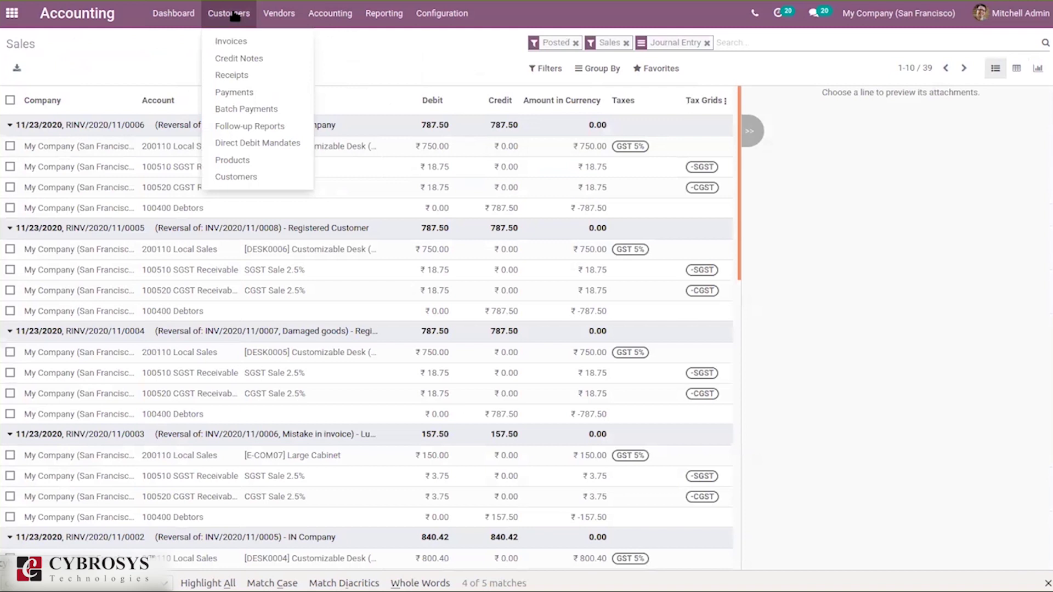
pyautogui.click(228, 58)
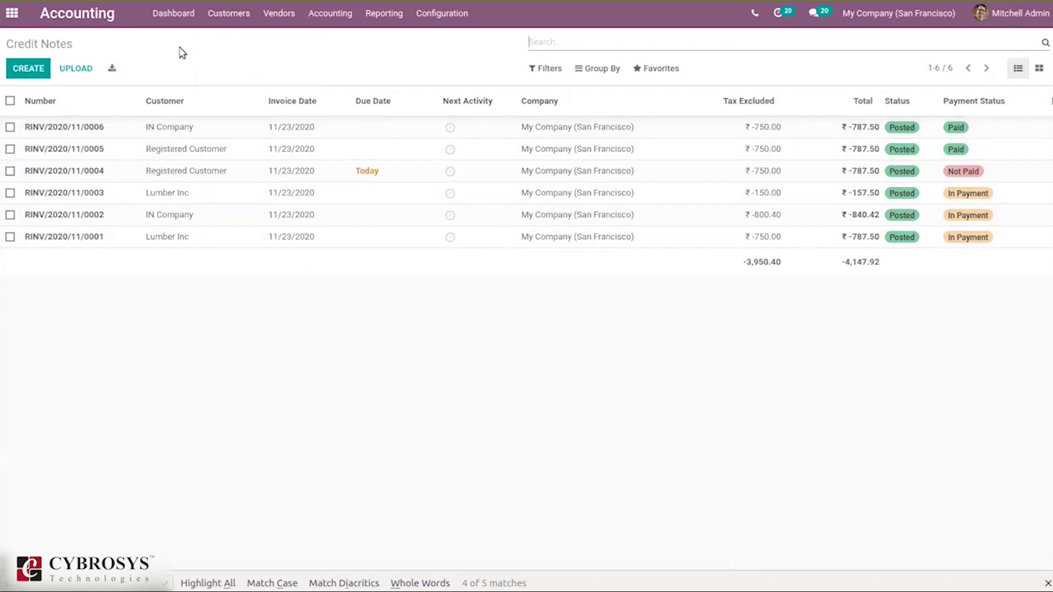
pyautogui.click(39, 74)
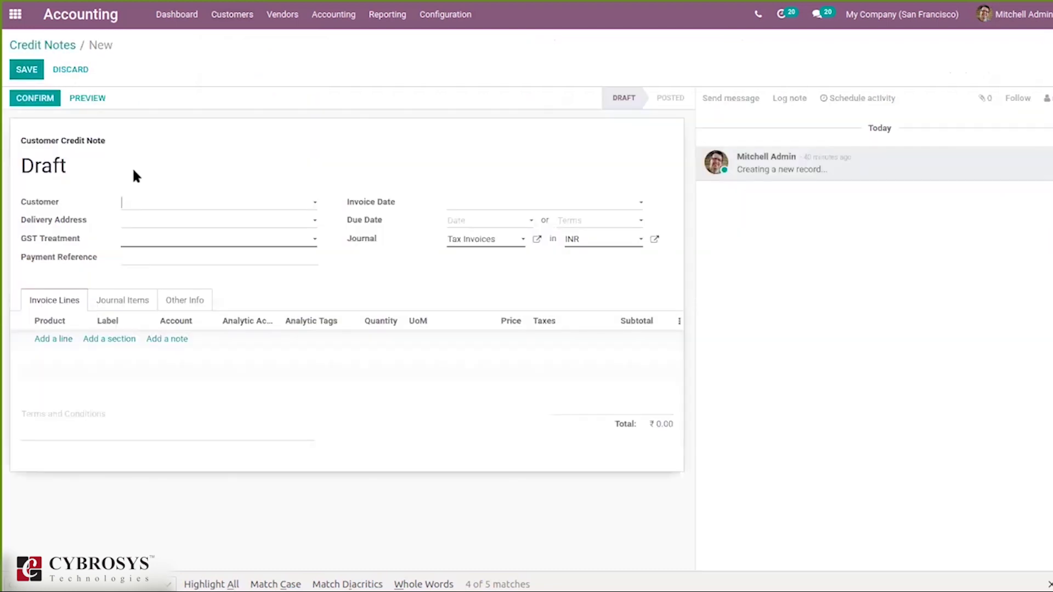
pyautogui.click(150, 202)
pyautogui.click(194, 247)
pyautogui.click(130, 243)
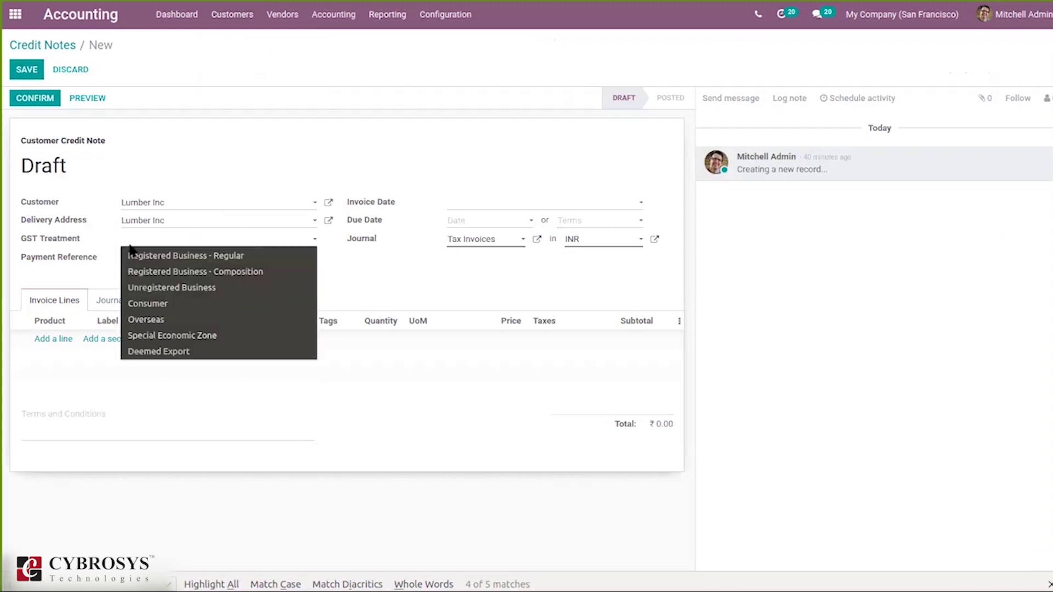
pyautogui.click(178, 323)
# - Add the [DESK0005] Customizable Desk (Custom, White) to the Lumber Inc credit note and confirm it
pyautogui.click(62, 339)
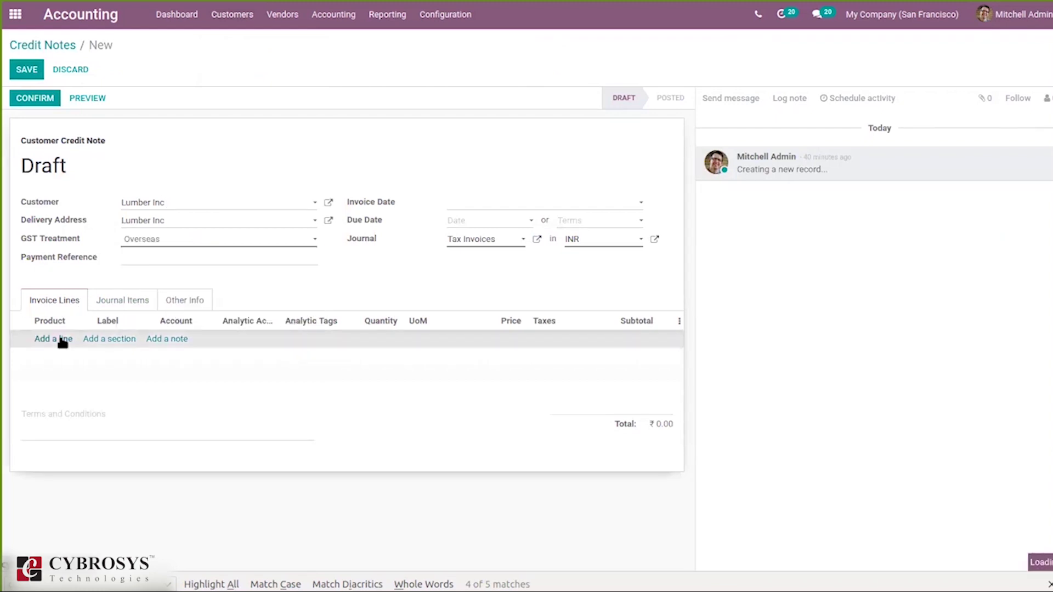
pyautogui.click(62, 340)
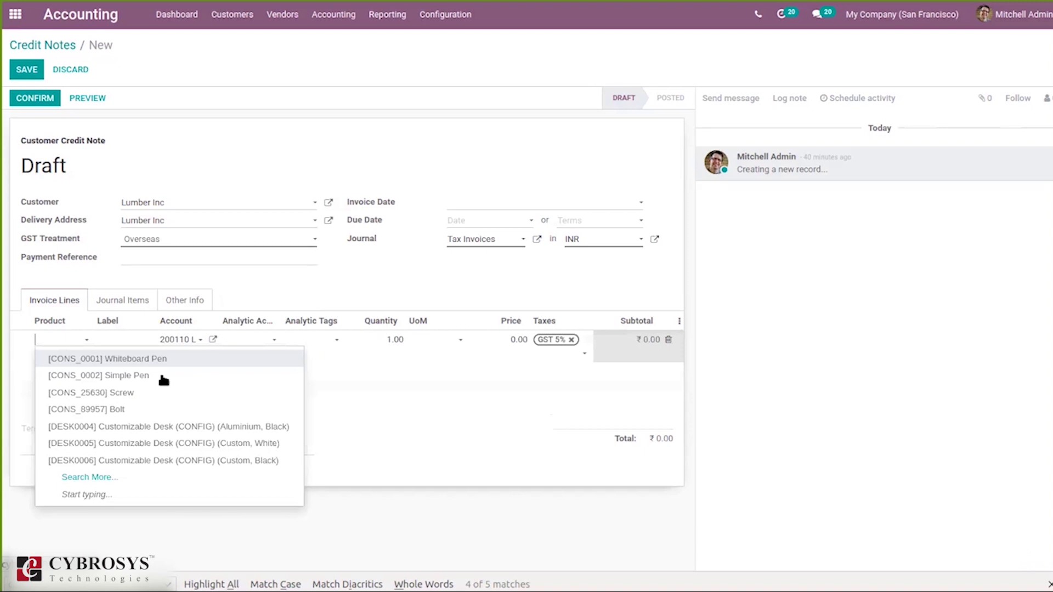
pyautogui.click(205, 438)
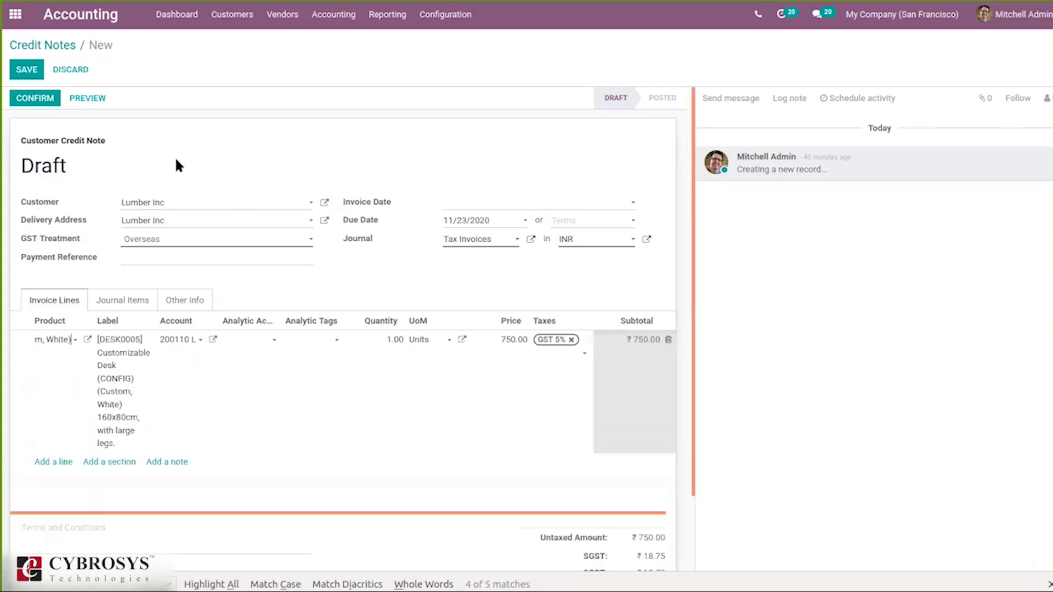
pyautogui.click(19, 102)
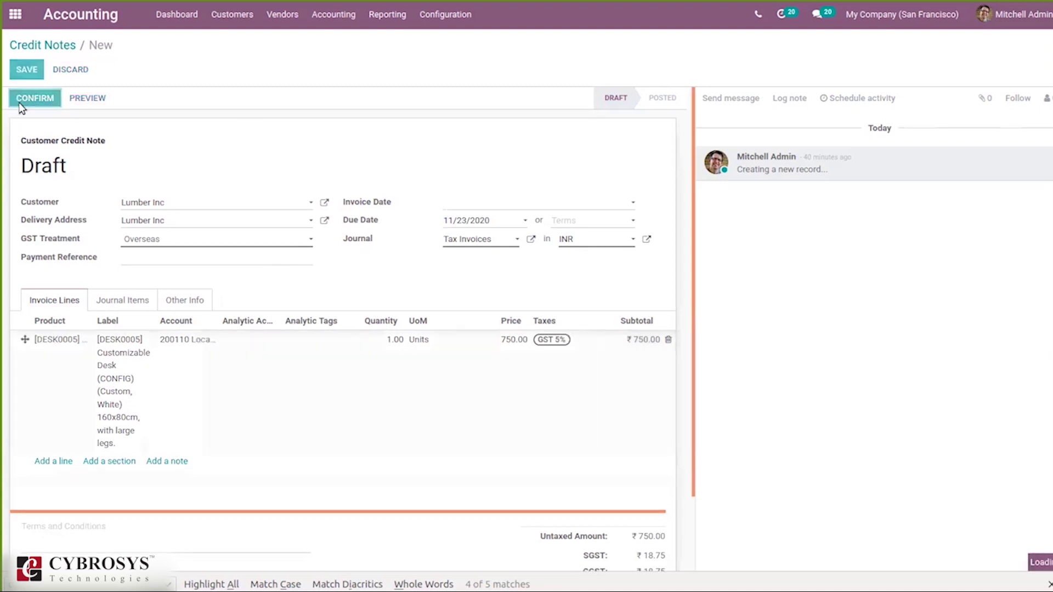